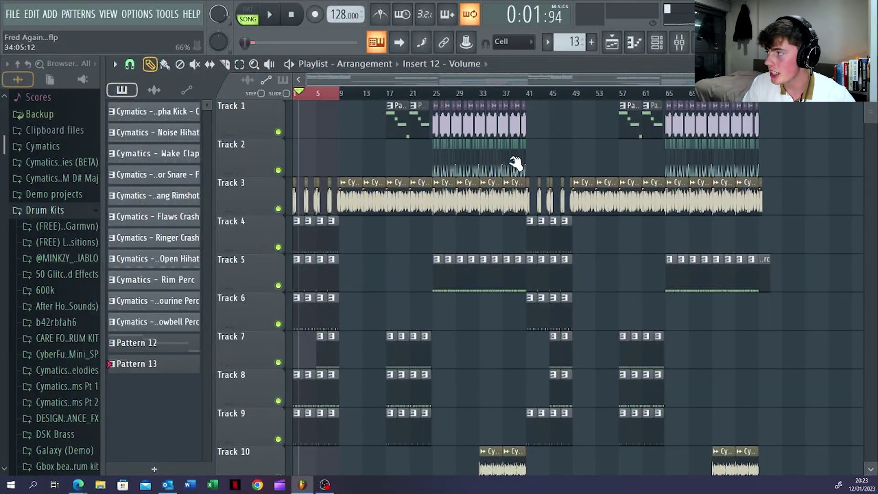
- Select the bar 1–9 intro clips and mute Tracks 3, 5 and 6–9
scroll(402, 284, "down", 7)
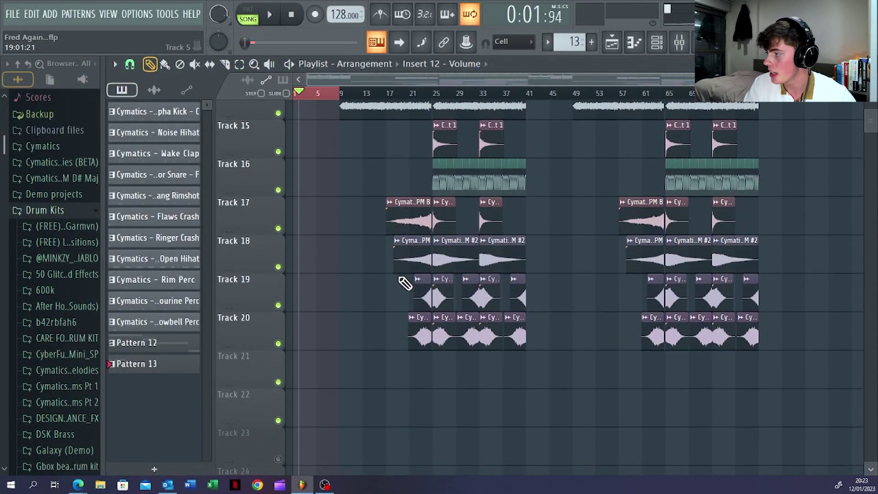
scroll(404, 283, "up", 5)
scroll(404, 284, "up", 3)
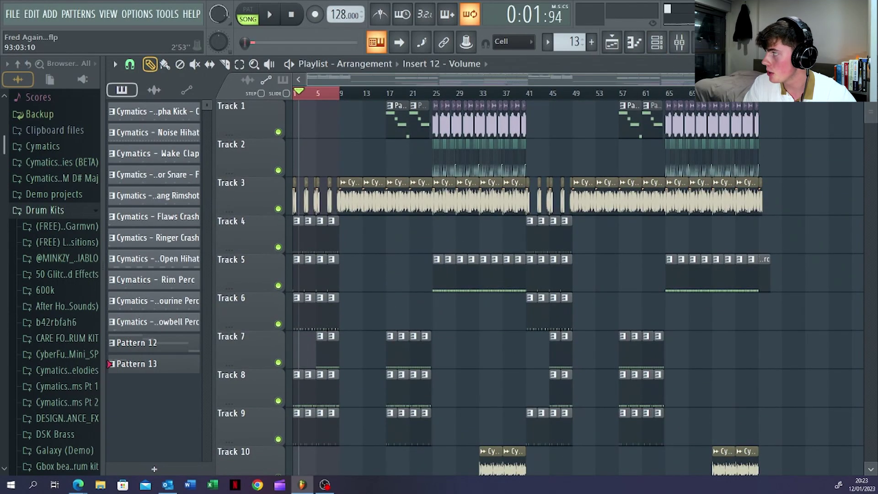
left_click_drag(692, 79, 392, 78)
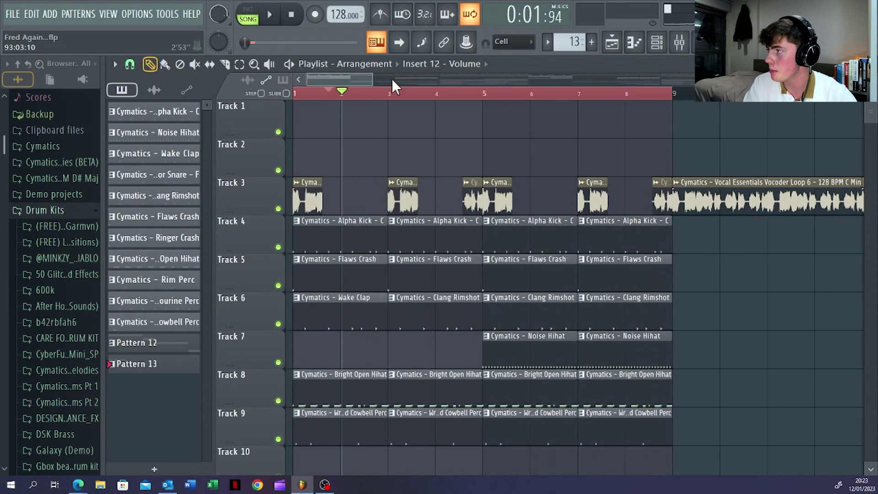
left_click_drag(676, 101, 224, 82)
left_click_drag(682, 96, 674, 94)
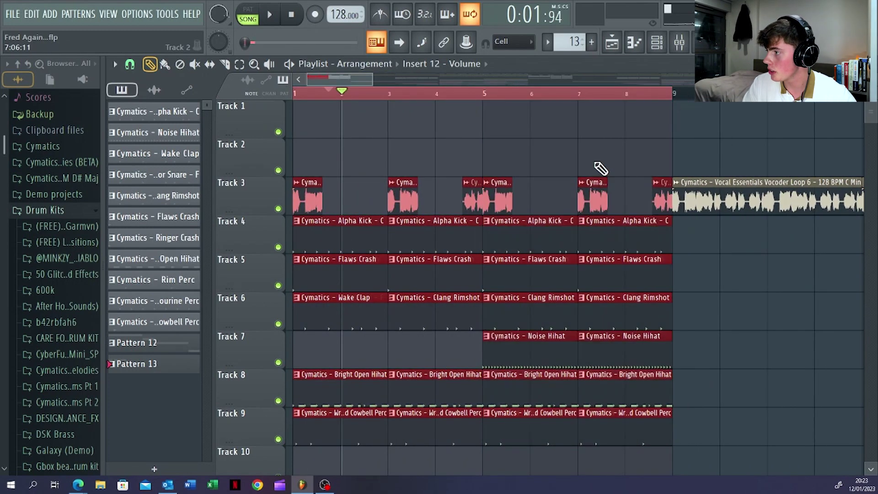
left_click(278, 285)
left_click(278, 209)
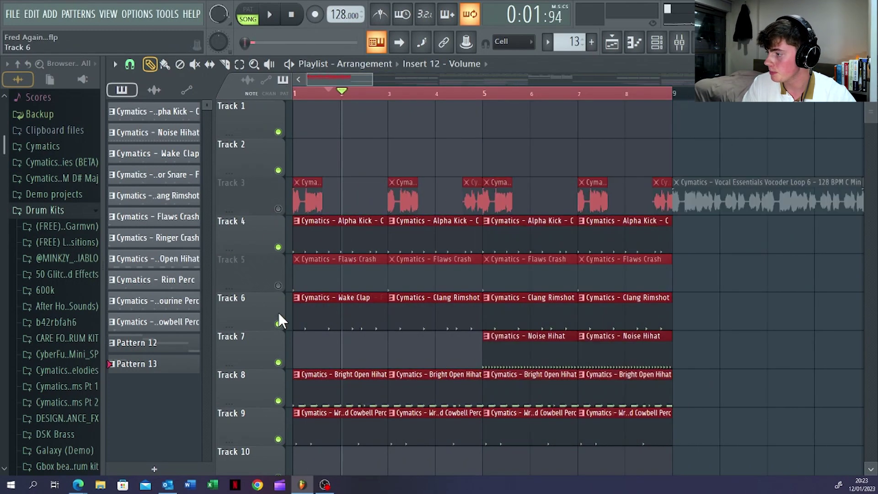
mouse_move(278, 324)
left_mouse_down()
mouse_move(288, 411)
mouse_move(277, 439)
left_mouse_up()
- Play the intro, unmuting Tracks 6, 8, 9, 5 and 7 in turn, then pause
key("space")
left_click(273, 17)
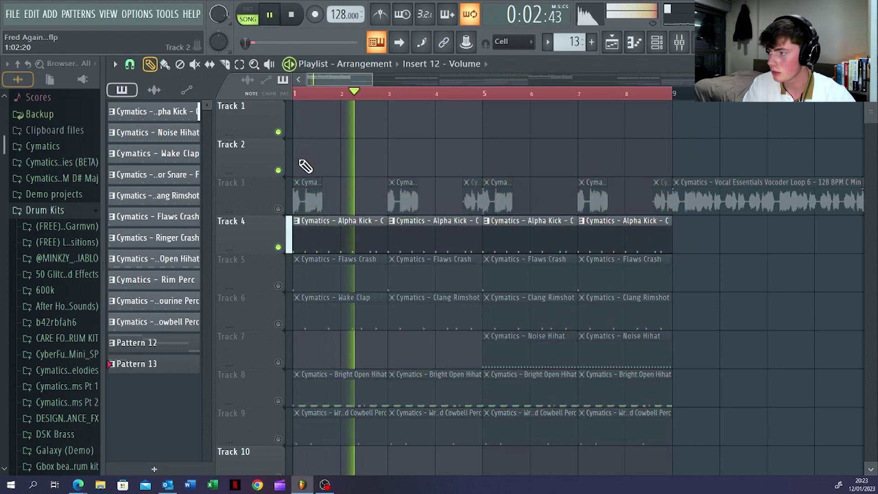
left_click(278, 324)
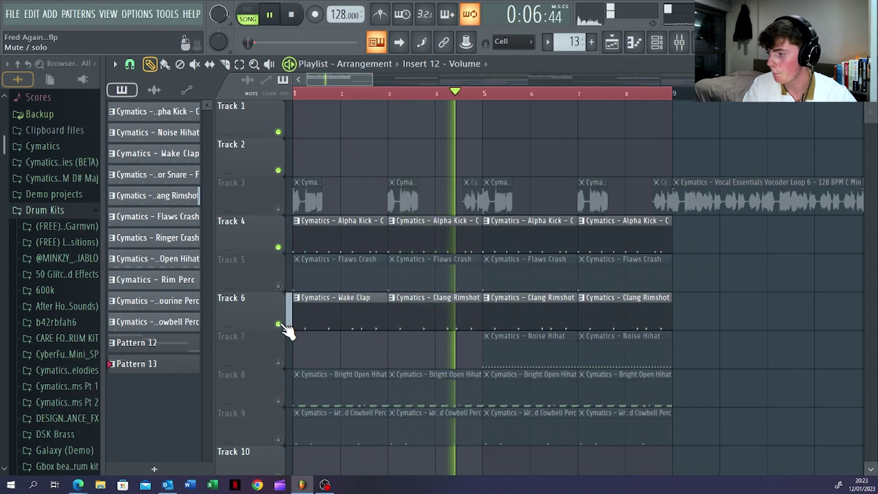
left_click(278, 401)
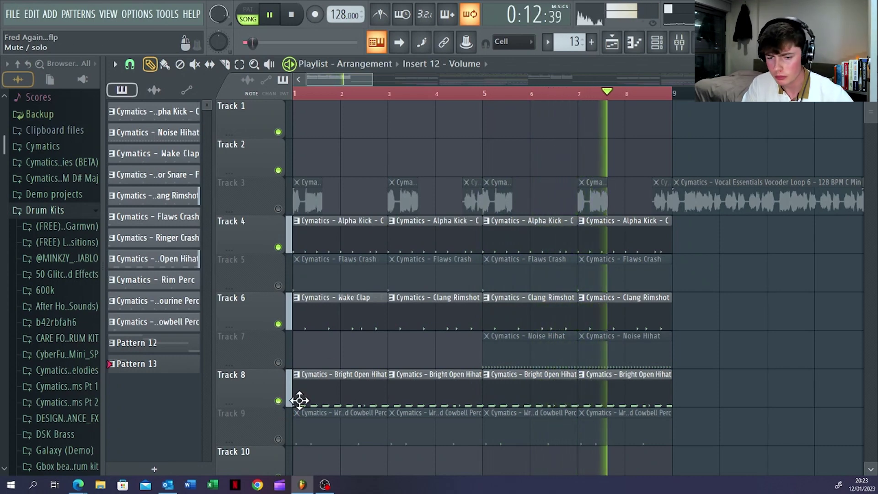
left_click(278, 440)
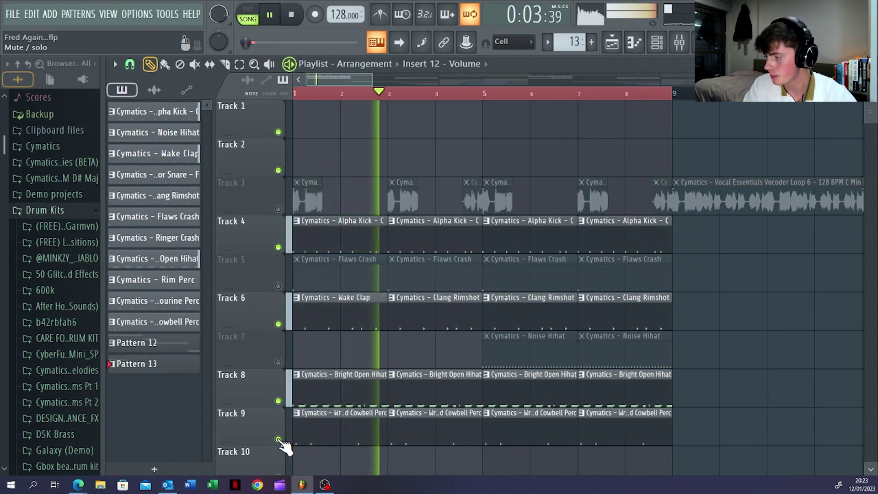
left_click(278, 286)
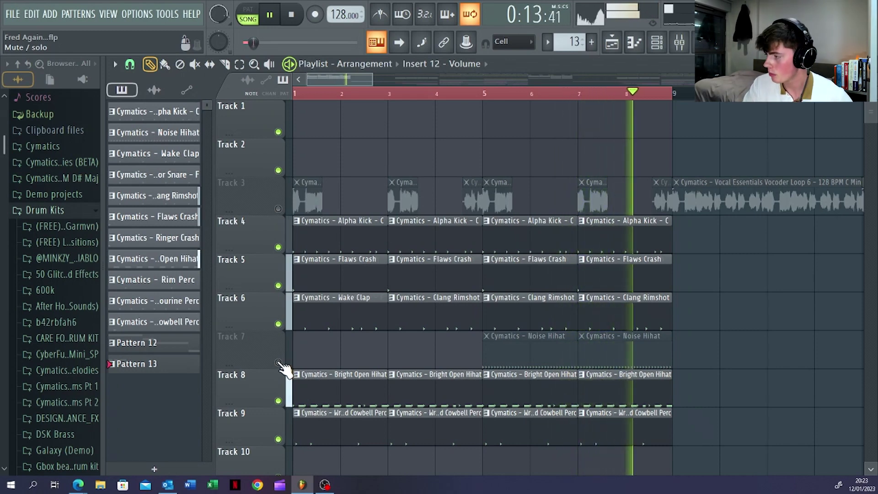
left_click(441, 94)
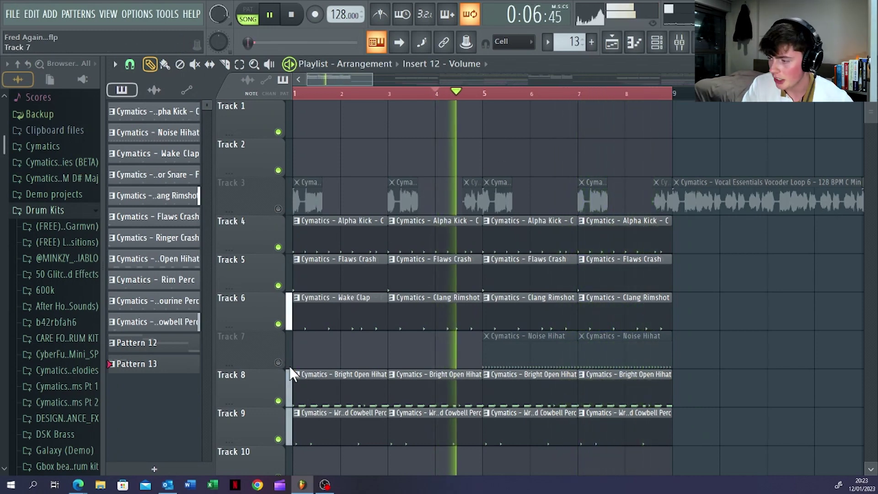
left_click(278, 362)
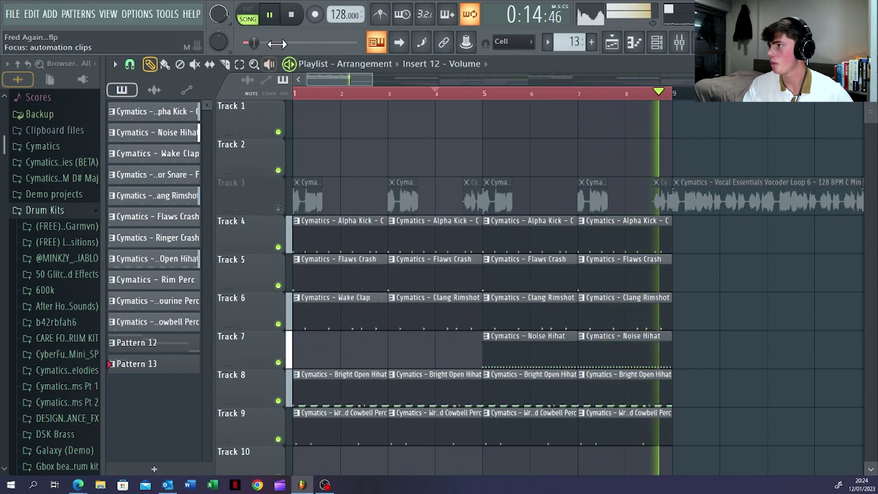
left_click(271, 17)
left_click_drag(371, 80, 403, 96)
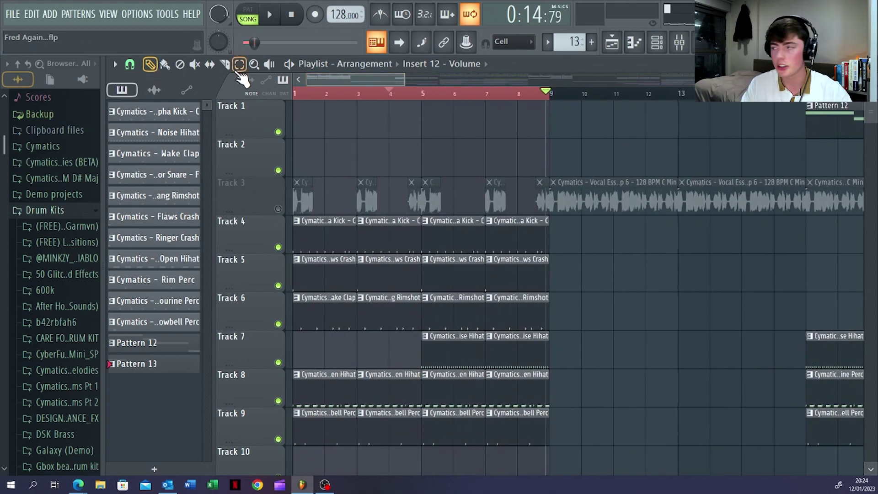
- Unmute the Track 3 vocal chops and replay the intro, pausing at bar 9
left_click(279, 209)
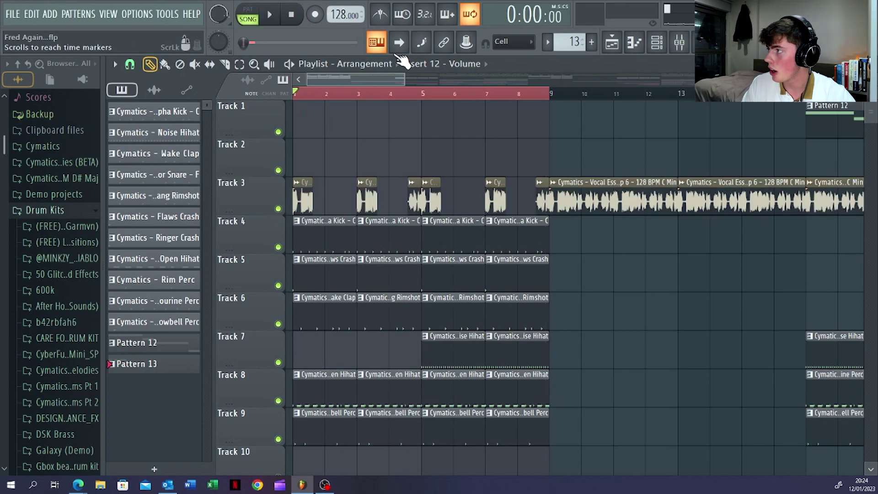
left_click_drag(404, 80, 571, 84)
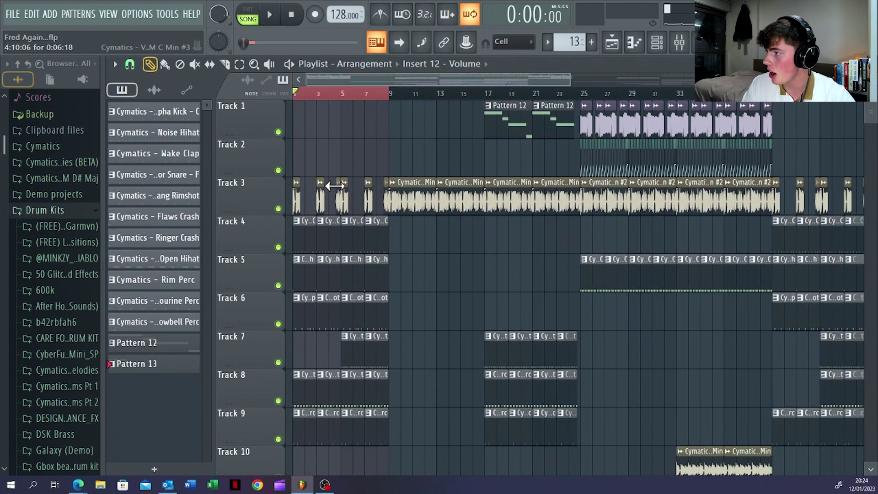
left_click_drag(571, 80, 427, 80)
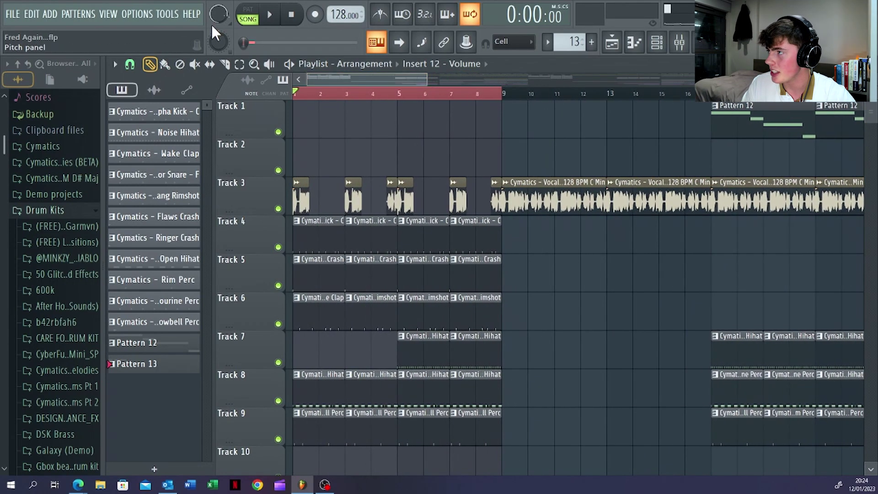
left_click(270, 16)
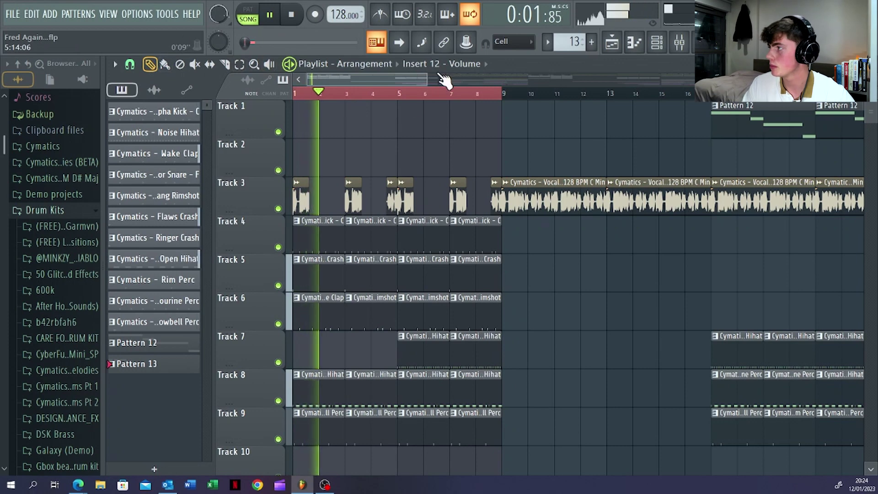
left_click_drag(429, 79, 480, 73)
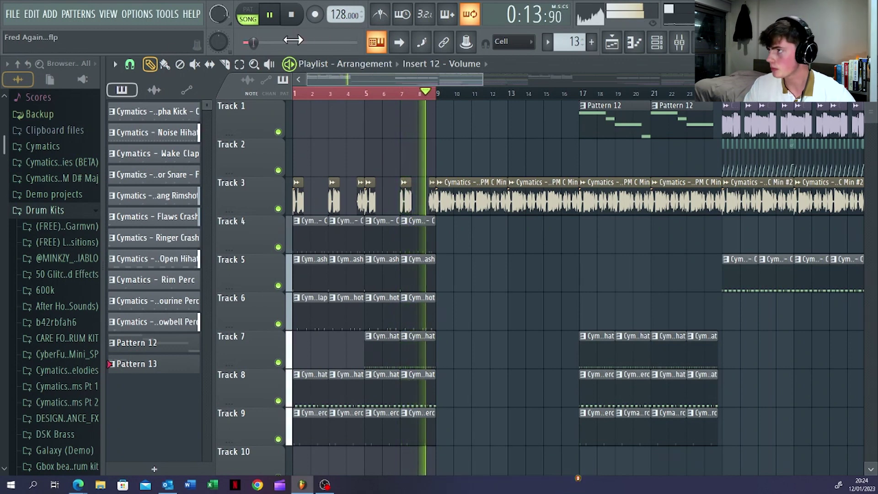
left_click(271, 14)
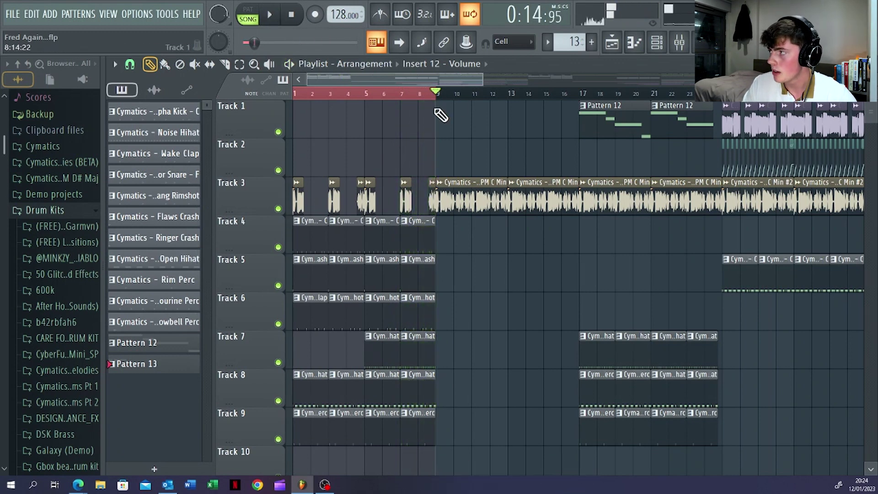
left_click_drag(485, 79, 348, 79)
double_click(325, 196)
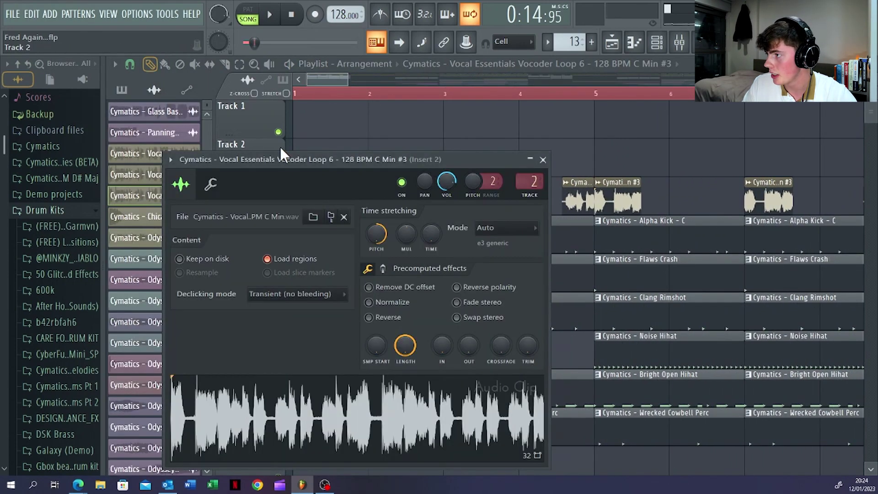
left_click(543, 160)
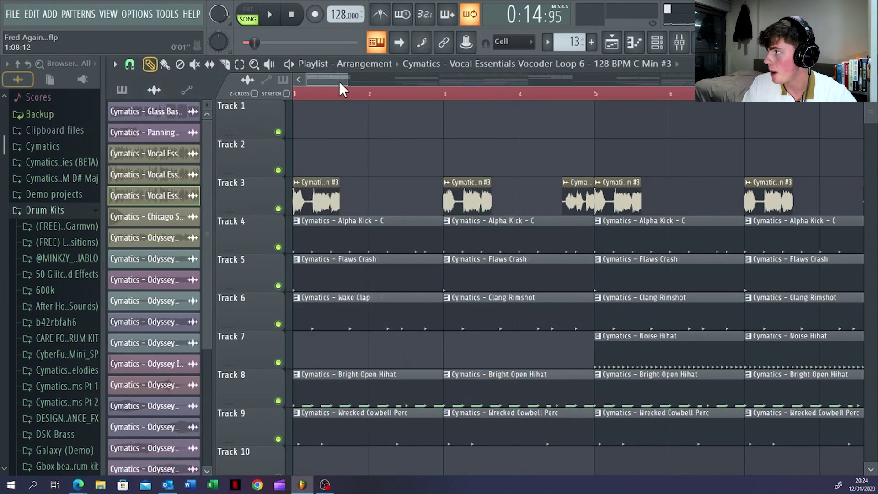
left_click_drag(346, 81, 503, 80)
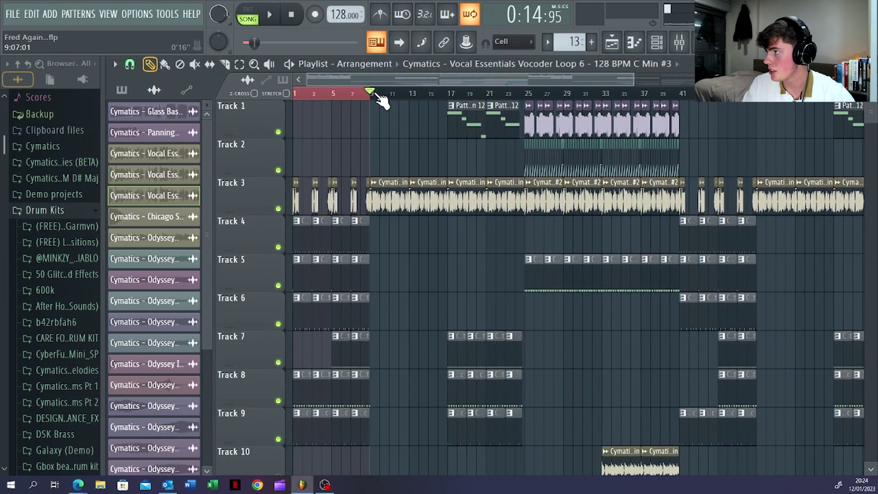
left_click_drag(380, 101, 378, 112)
left_click(258, 103)
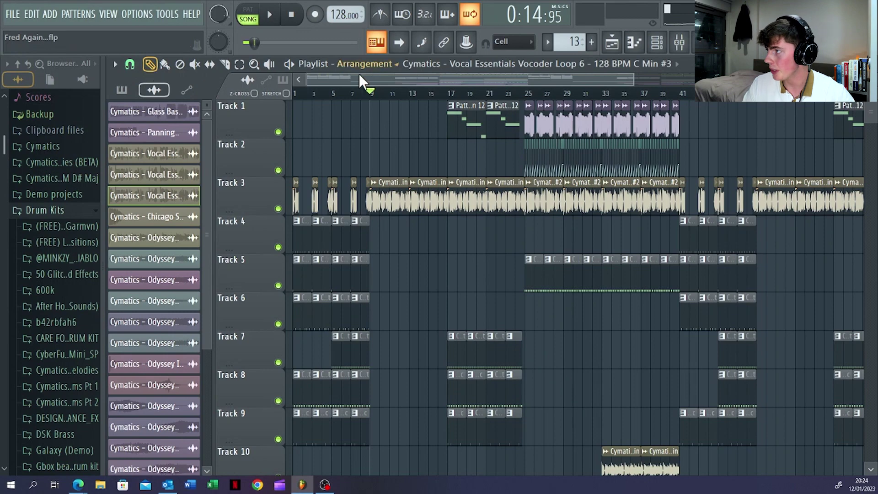
left_click_drag(359, 73, 376, 78)
double_click(363, 186)
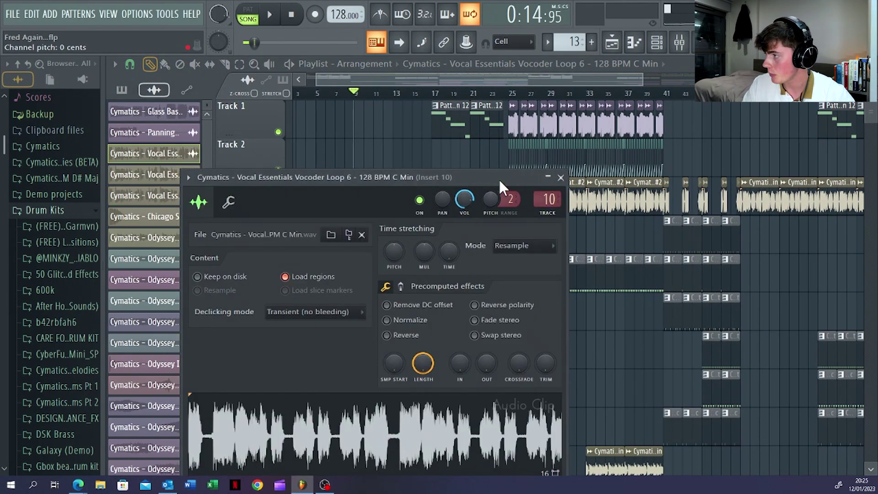
left_click(560, 178)
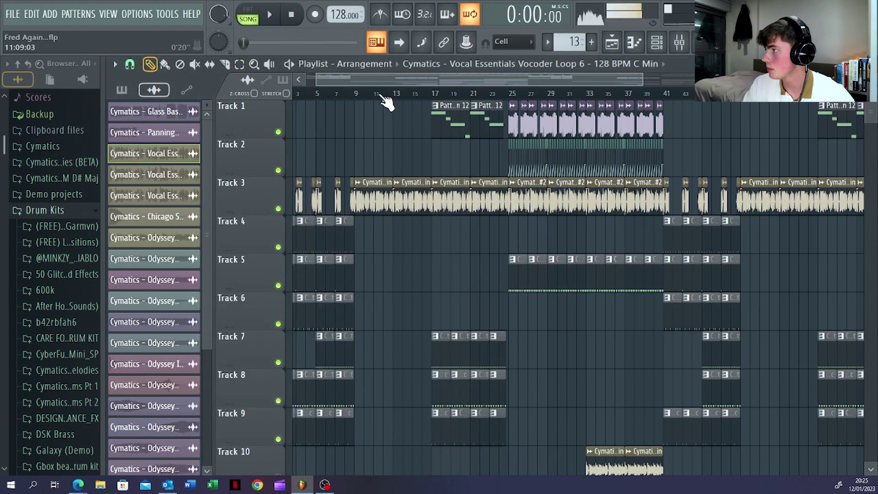
- Play the song while scrolling through the tracks, pausing at about 0:45 just past bar 25
left_click(270, 14)
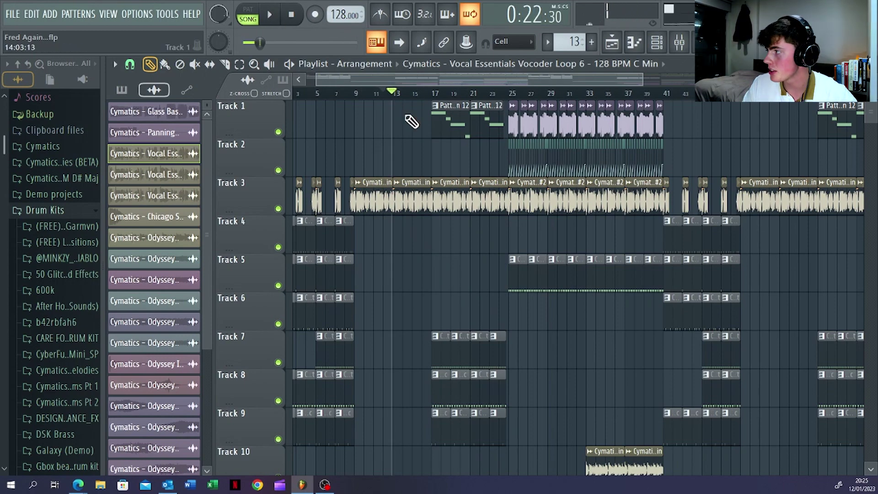
left_click_drag(454, 86, 465, 86)
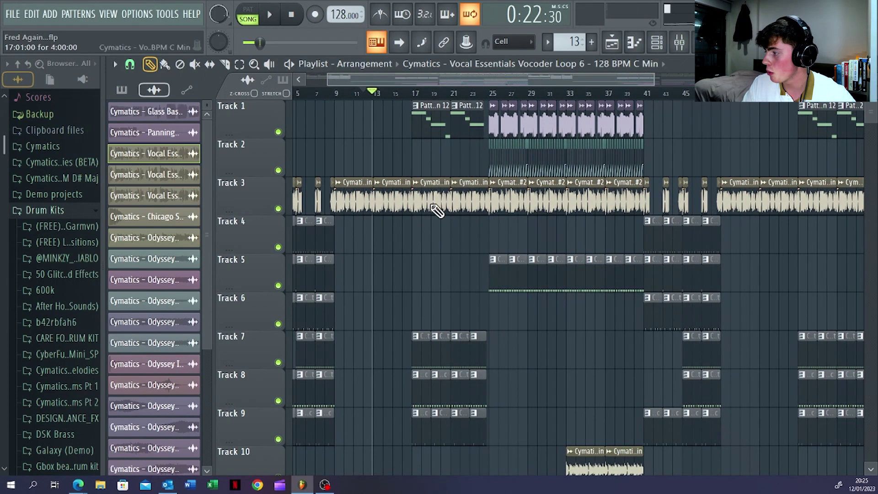
scroll(433, 110, "down", 1)
scroll(429, 131, "up", 1)
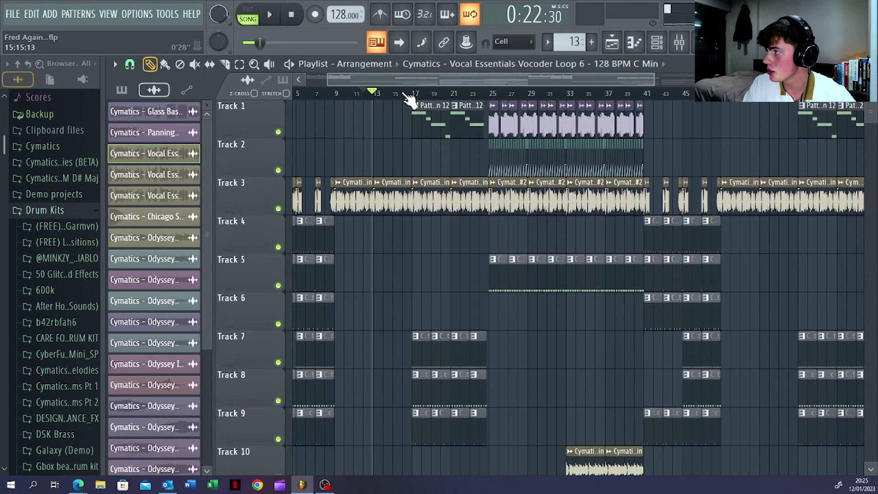
left_click(271, 17)
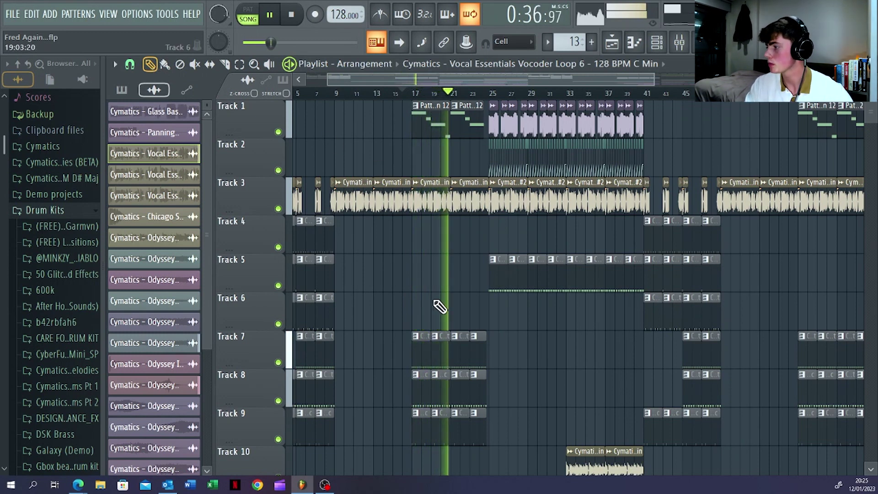
scroll(374, 260, "down", 10)
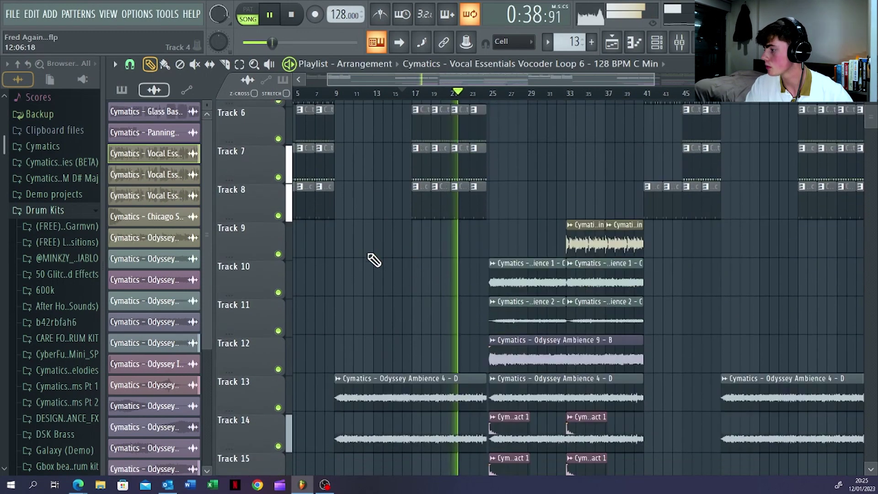
scroll(374, 259, "down", 3)
scroll(374, 260, "up", 13)
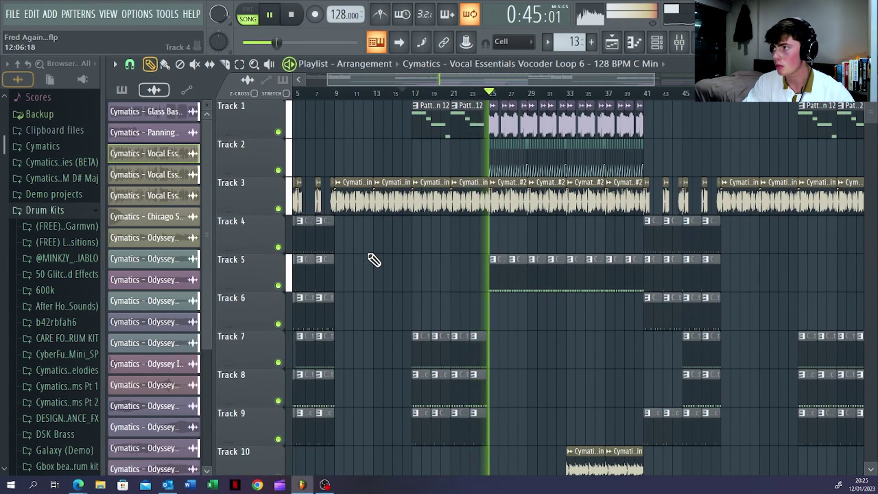
left_click(275, 18)
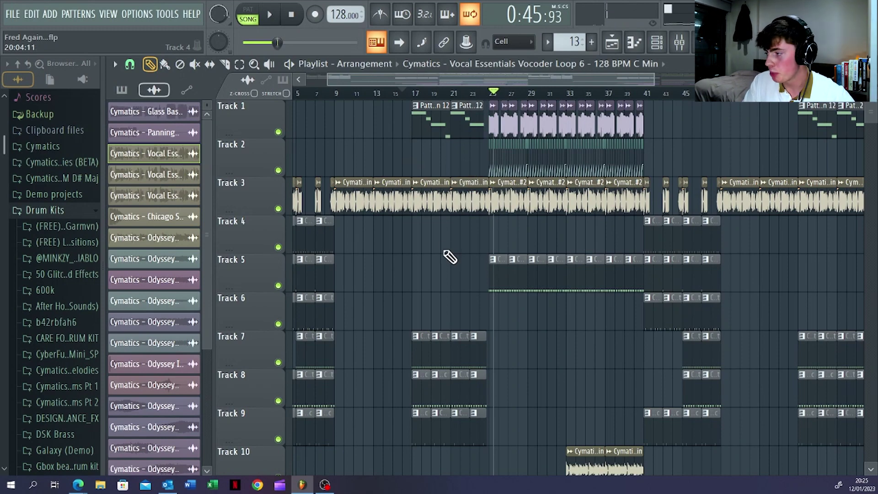
scroll(450, 257, "down", 3)
scroll(451, 254, "up", 3)
double_click(431, 112)
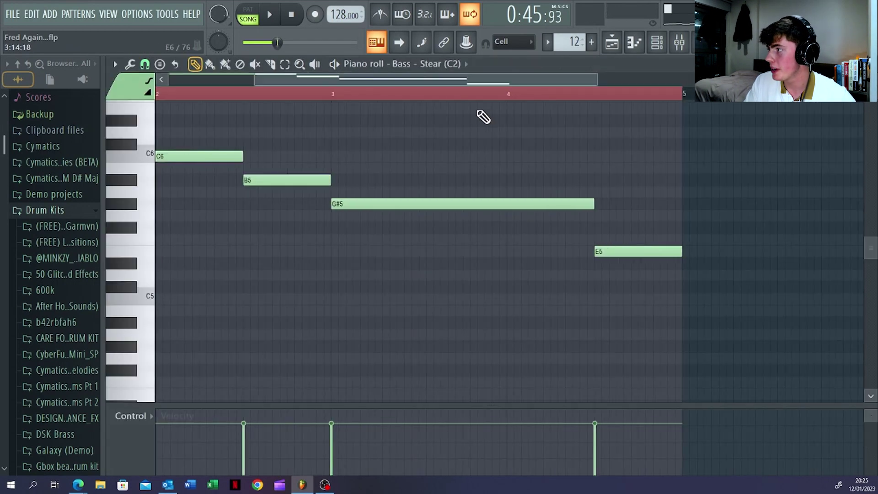
scroll(431, 81, "left", 2)
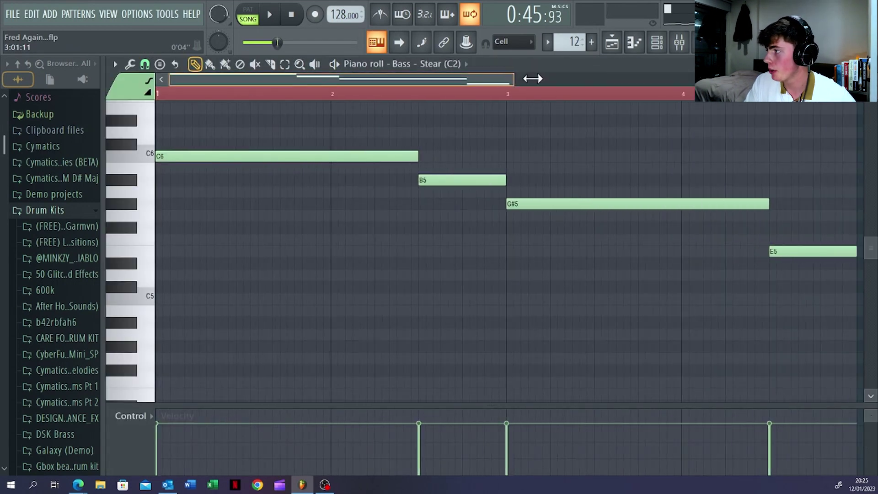
left_click_drag(532, 78, 693, 78)
scroll(494, 196, "up", 3)
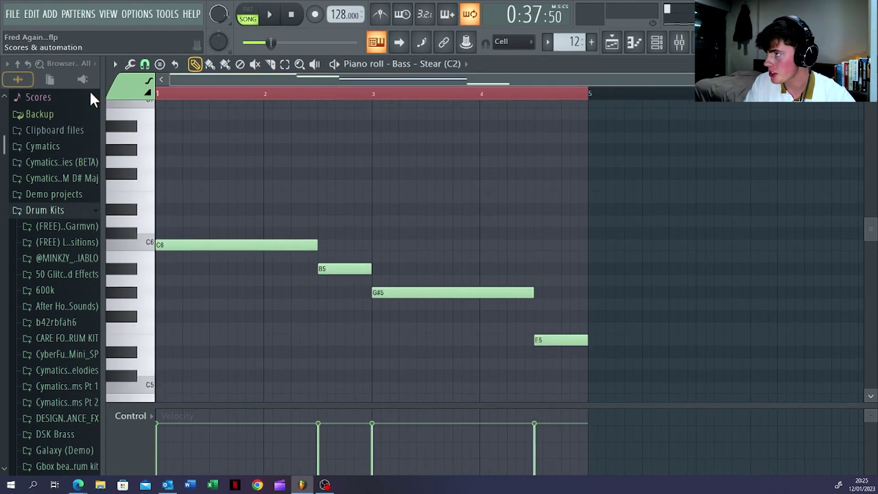
left_click(276, 14)
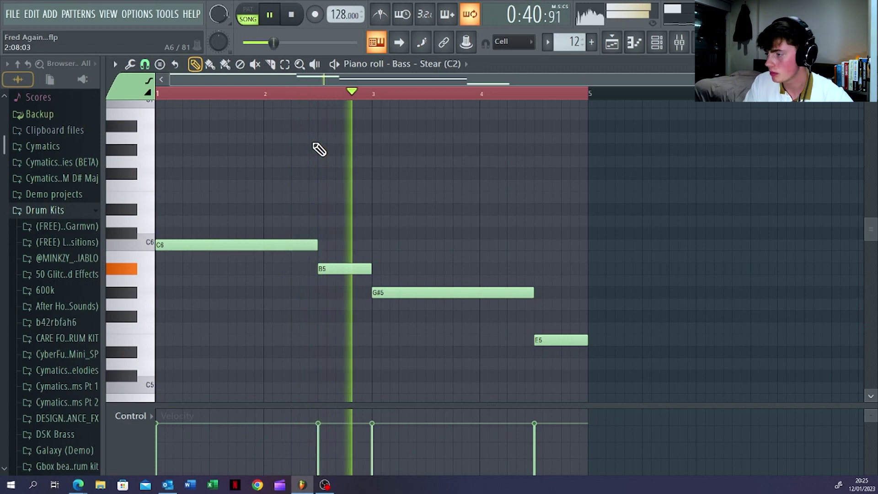
left_click(292, 14)
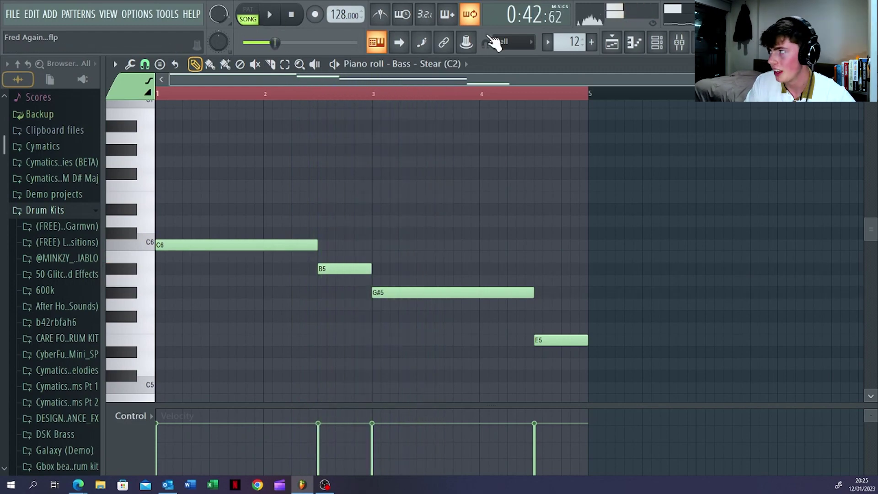
left_click(615, 42)
scroll(491, 204, "down", 10)
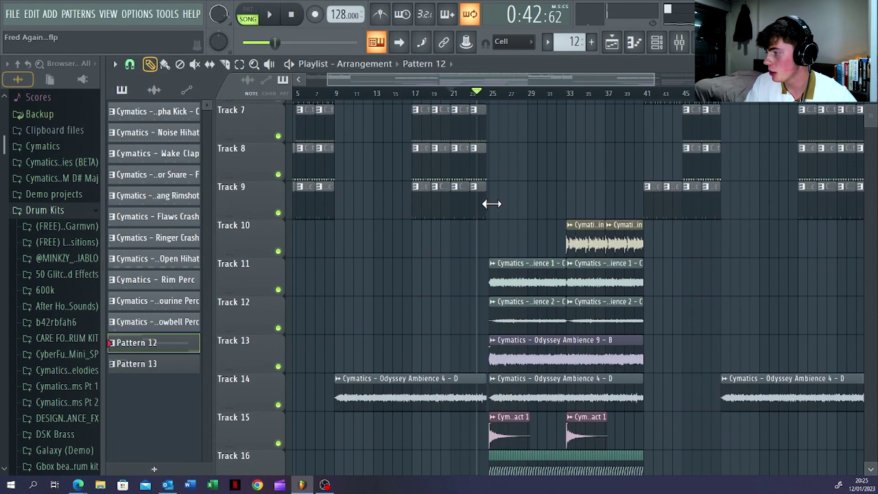
scroll(475, 248, "up", 5)
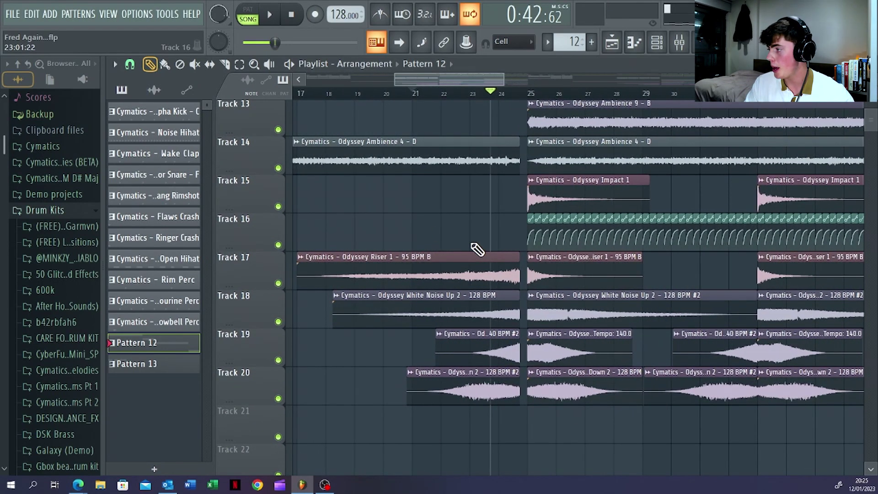
left_click_drag(430, 83, 424, 83)
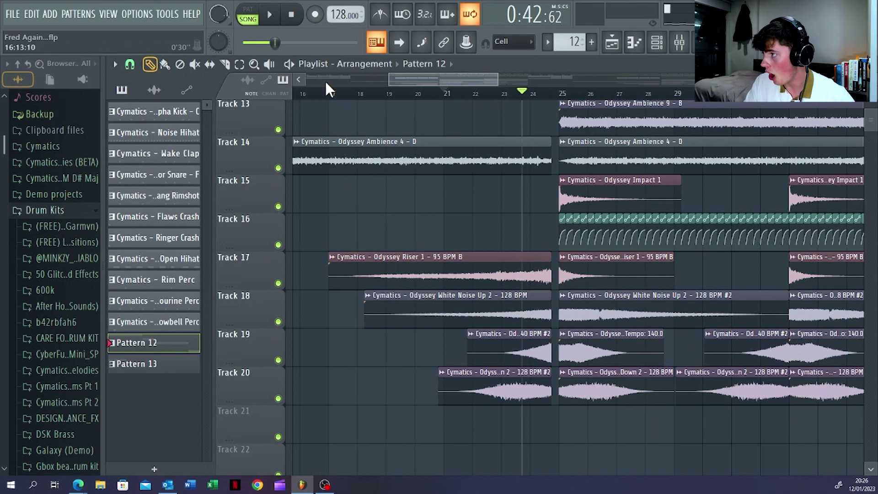
- Select bars 17–21 on the ruler, then open and dismiss Track 17's options menu
left_click_drag(332, 96, 452, 109)
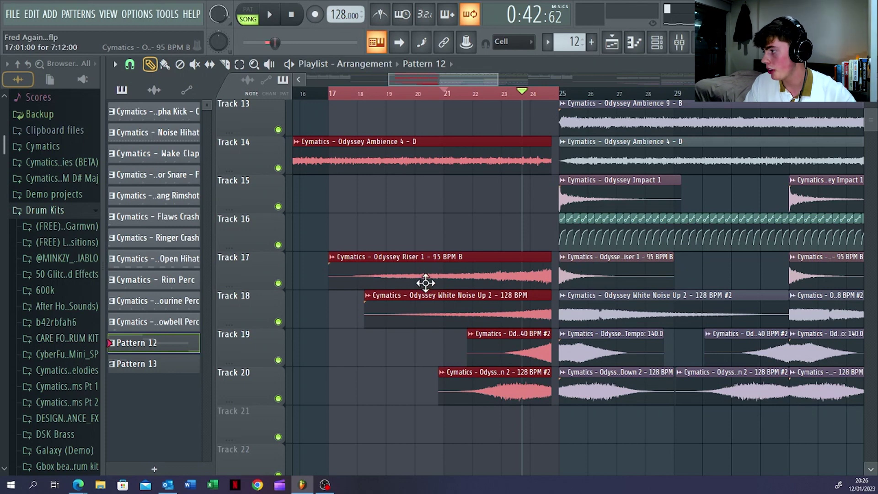
right_click(275, 266)
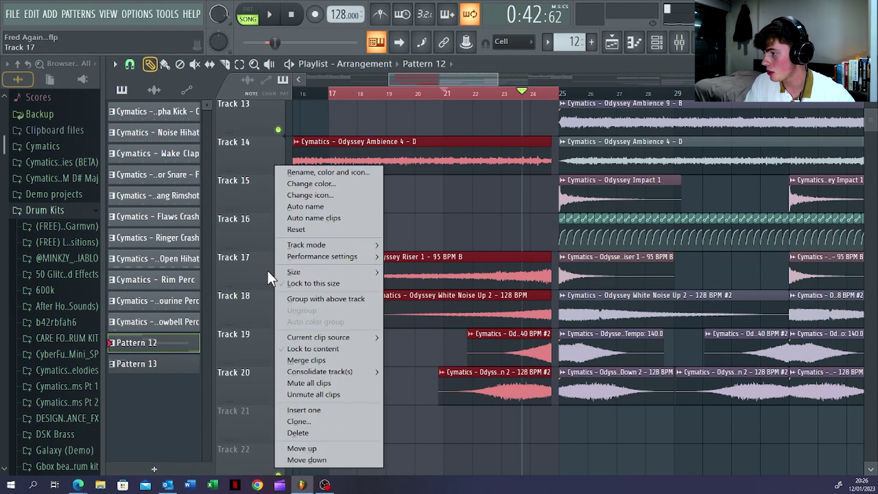
right_click(257, 270)
left_click(250, 257)
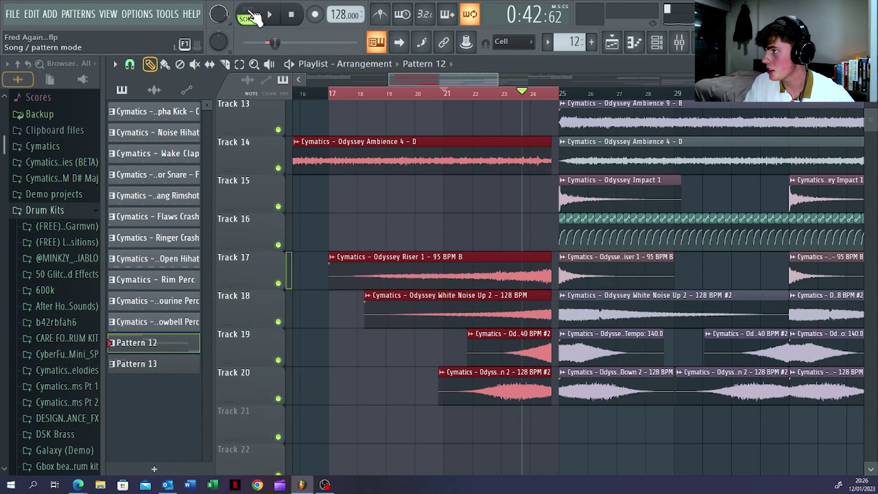
scroll(390, 143, "up", 10)
scroll(281, 176, "down", 3)
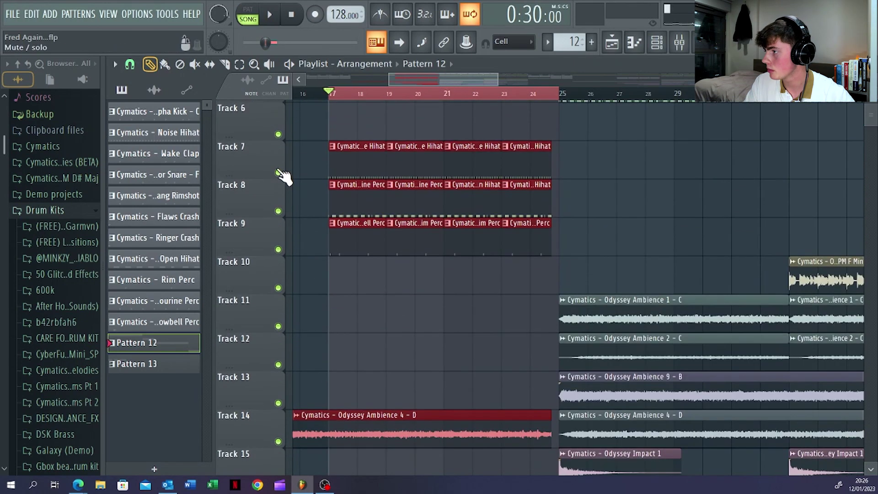
scroll(373, 279, "down", 6)
- Play the build-up from bar 17, stop it, and place a Pattern 12 clip on Track 16
key("space")
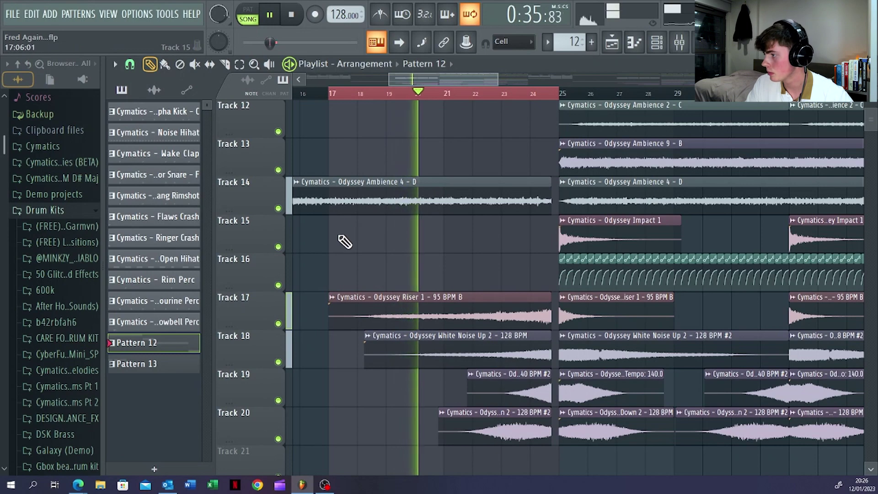
scroll(344, 241, "down", 1)
scroll(344, 241, "down", 1)
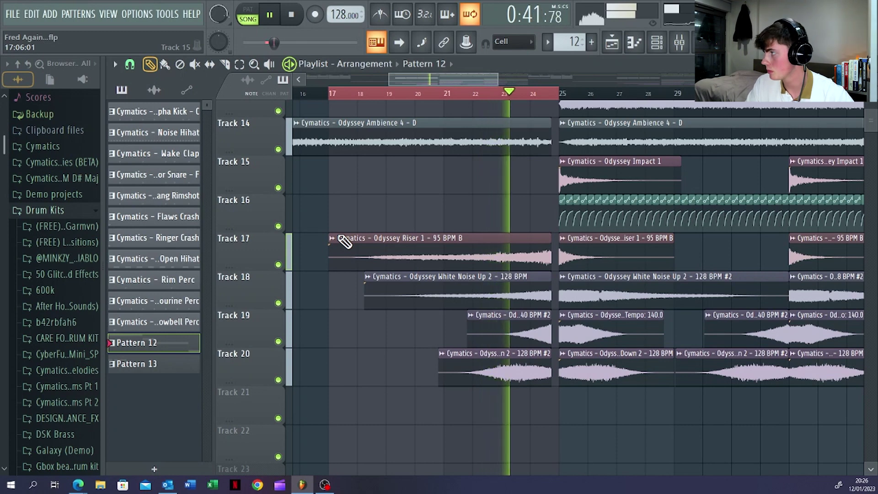
left_click_drag(329, 93, 678, 96)
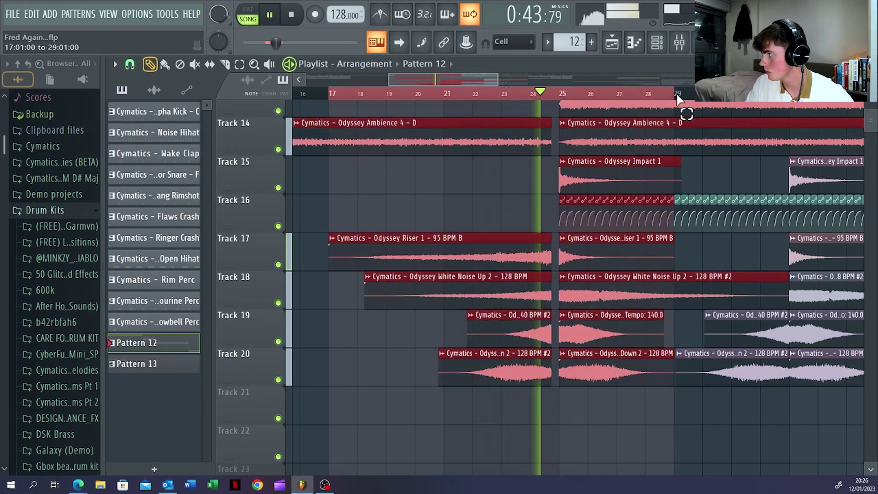
left_click(271, 19)
left_click_drag(679, 96, 336, 108)
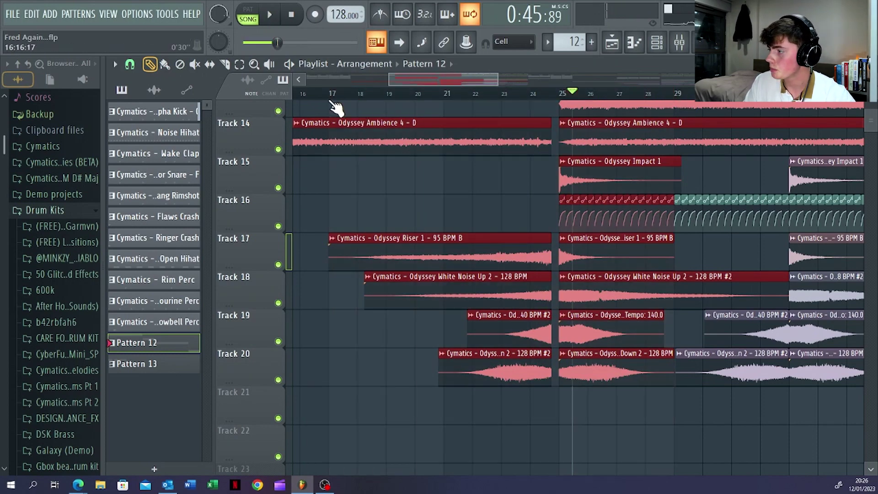
scroll(441, 223, "up", 2)
left_click(405, 277)
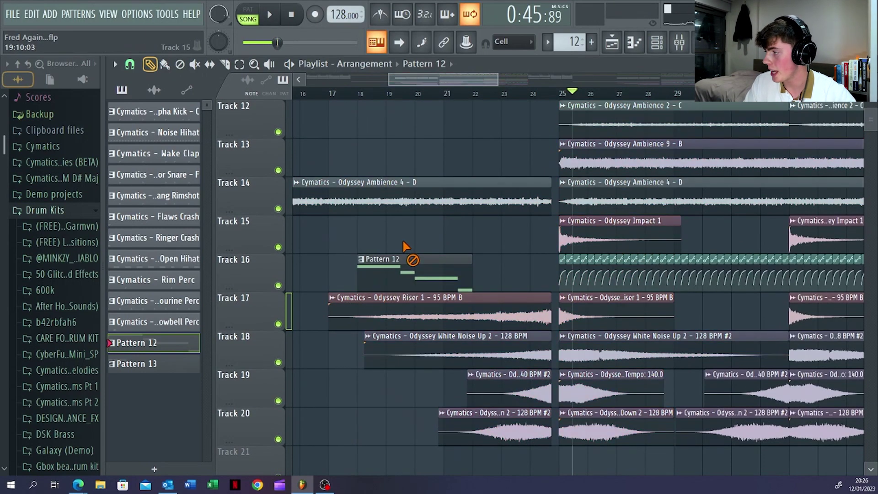
- Delete the stray Track 16 clip, unmute Tracks 1, 3, 7, 8 and 9, and play from bar 17
right_click(405, 247)
scroll(372, 174, "up", 5)
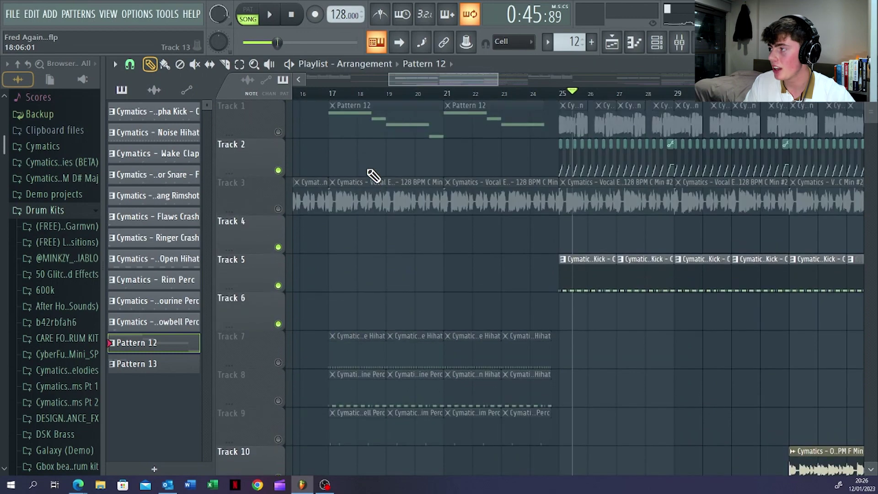
left_click(278, 132)
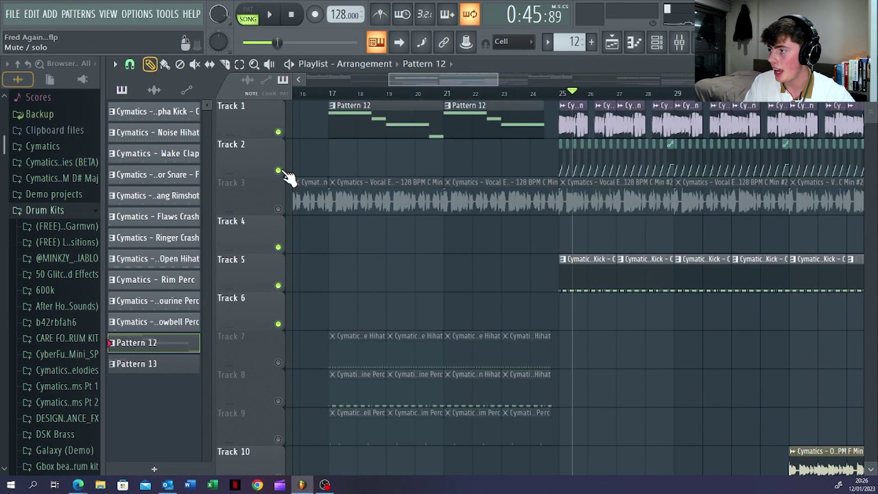
left_click(278, 209)
scroll(321, 238, "down", 2)
left_click(278, 223)
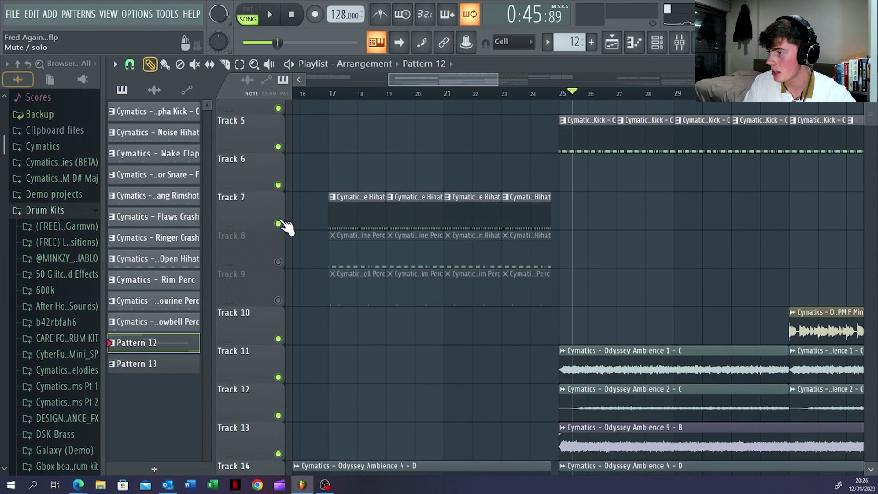
left_click(278, 262)
left_click(278, 300)
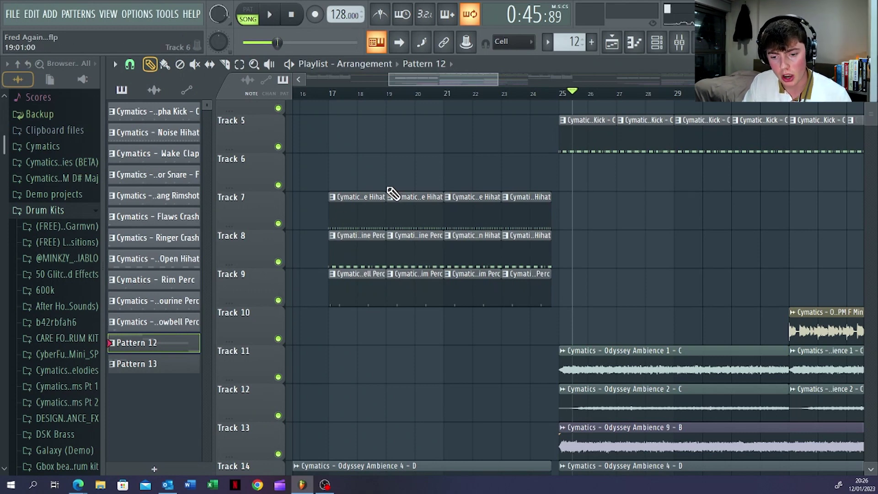
left_click(333, 95)
left_click(269, 14)
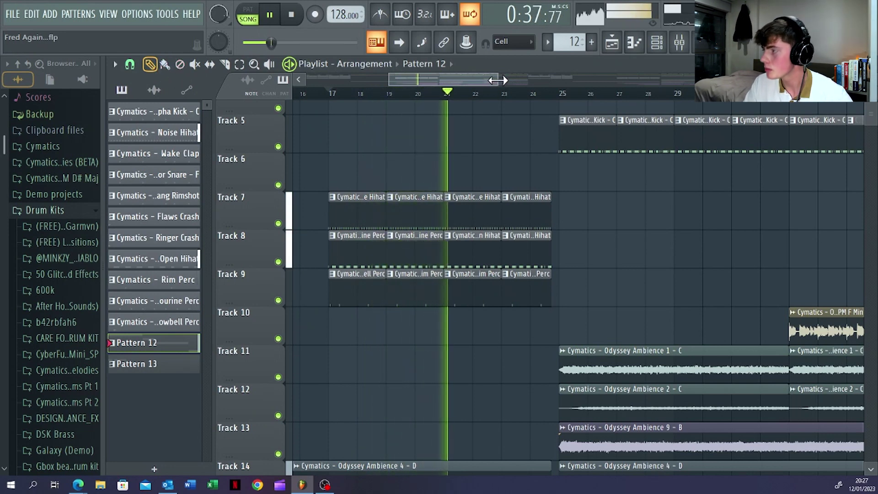
- Zoom out and scroll the tracks during playback, pause at 0:45:91, then scroll to bar 23
left_click_drag(498, 80, 595, 80)
scroll(530, 133, "down", 4)
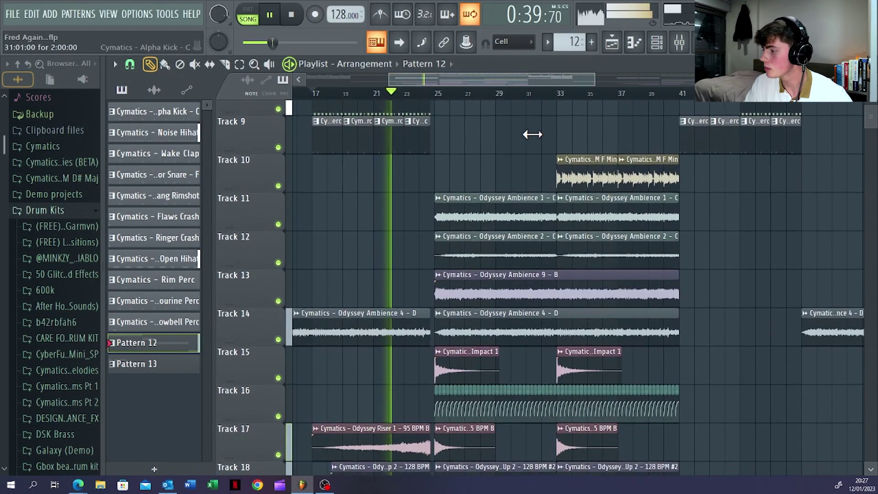
scroll(532, 134, "down", 5)
scroll(532, 134, "up", 1)
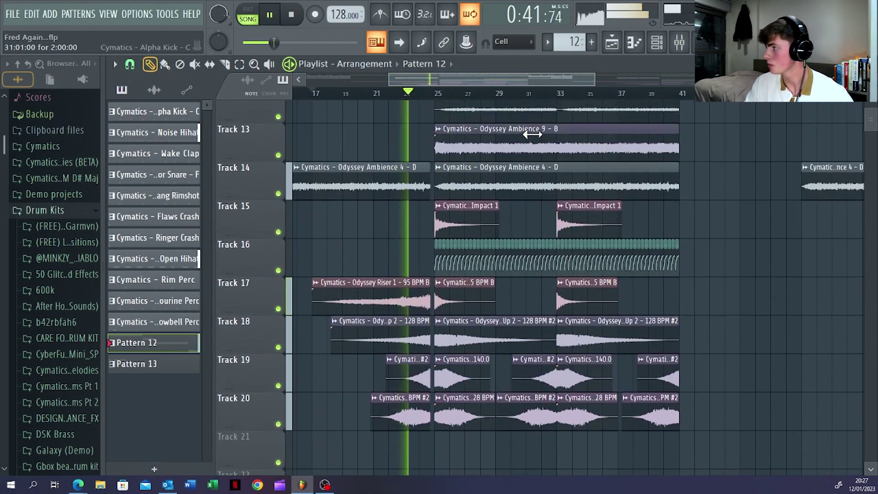
scroll(532, 134, "up", 12)
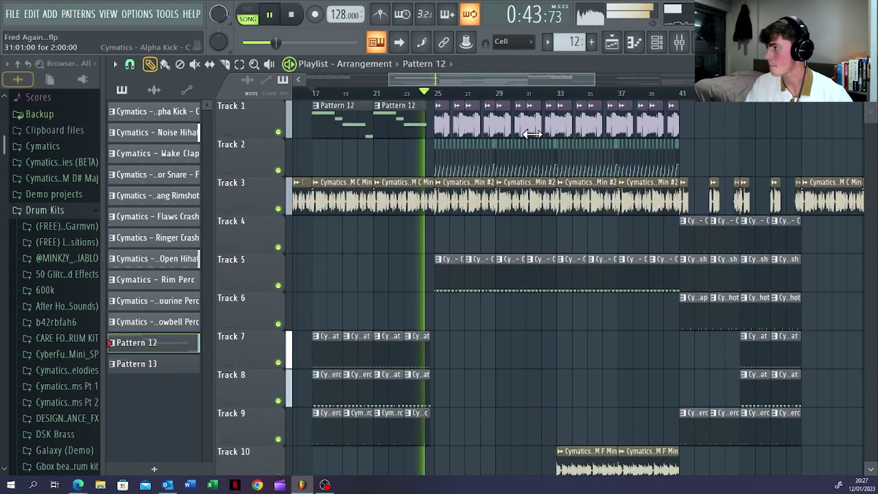
left_click(271, 17)
left_click_drag(436, 79, 470, 81)
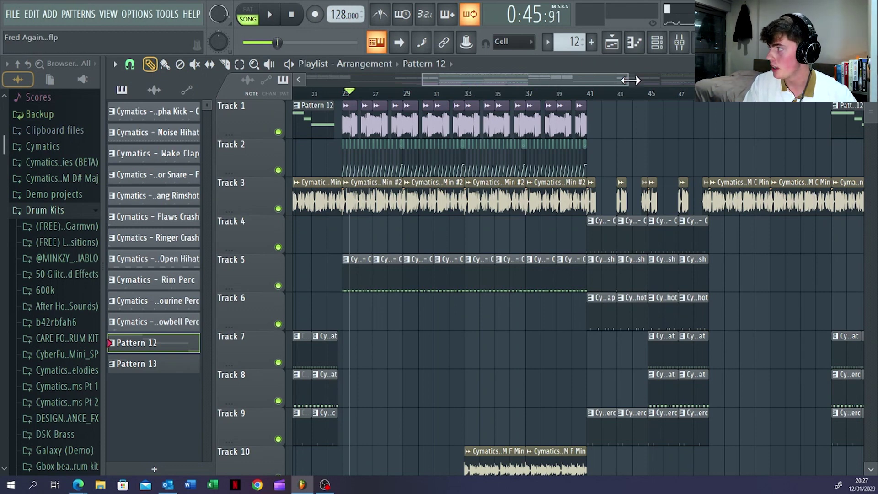
left_click_drag(630, 80, 463, 80)
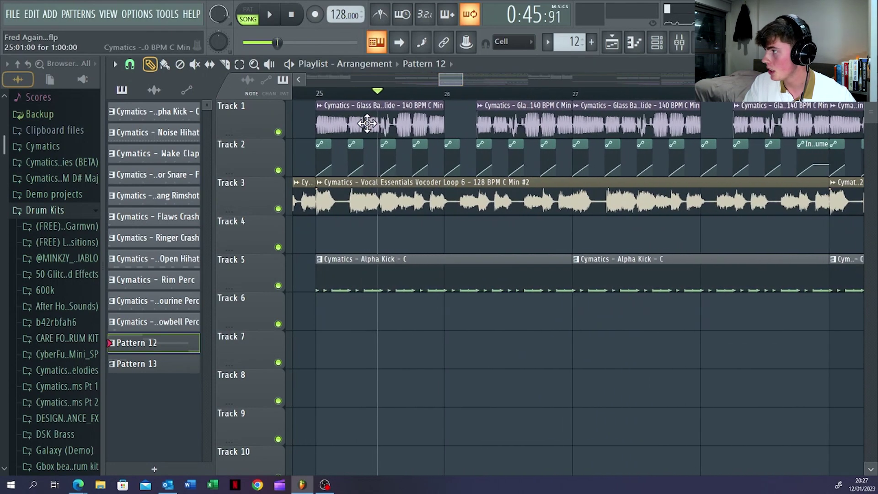
- Open the Glass Bass Slide clip's channel settings and move the window aside
left_click(501, 134)
double_click(500, 135)
left_click_drag(341, 163, 439, 124)
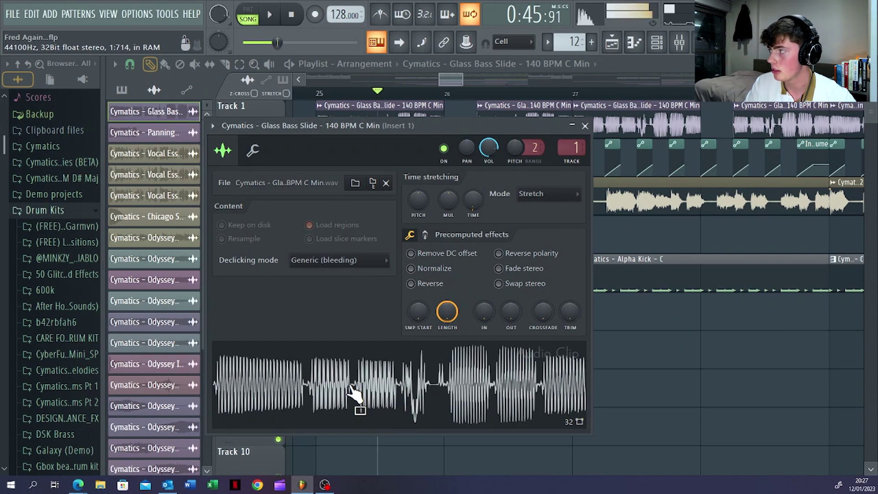
- Close the Glass Bass Slide settings, zoom out to show bars 23–51, and scroll the tracks
left_click(585, 125)
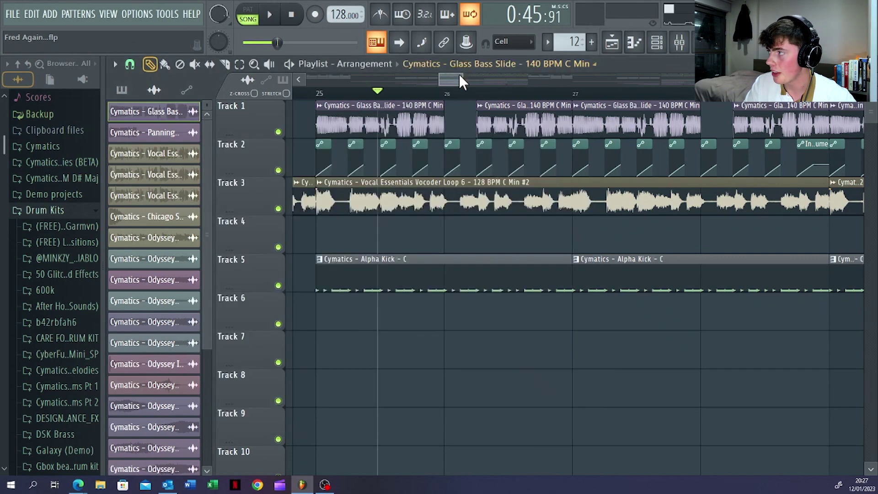
left_click_drag(459, 78, 580, 91)
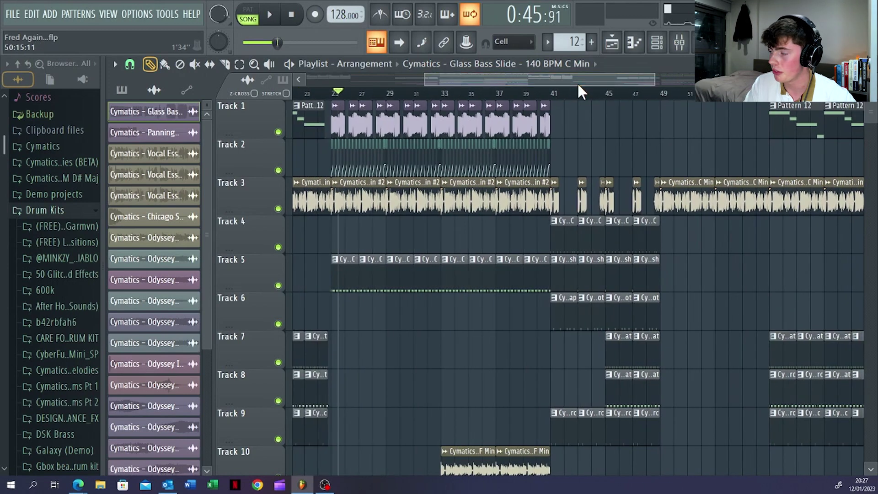
scroll(371, 195, "down", 2)
scroll(370, 194, "up", 2)
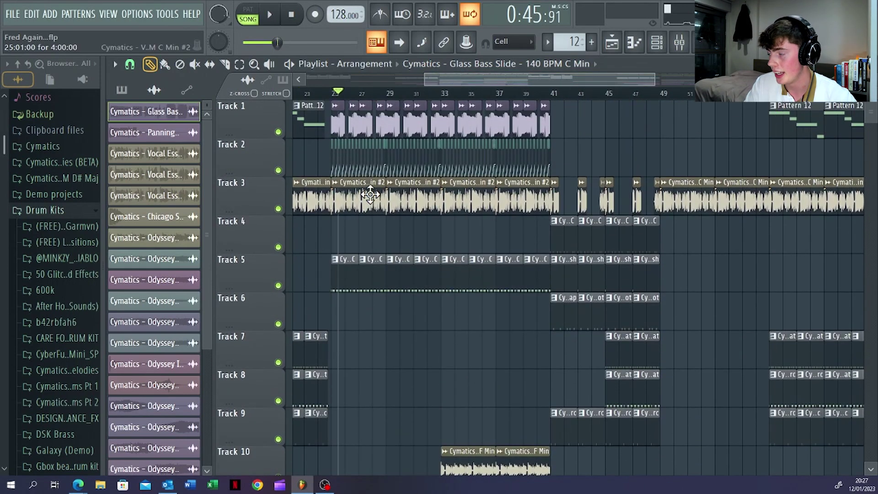
scroll(386, 242, "down", 15)
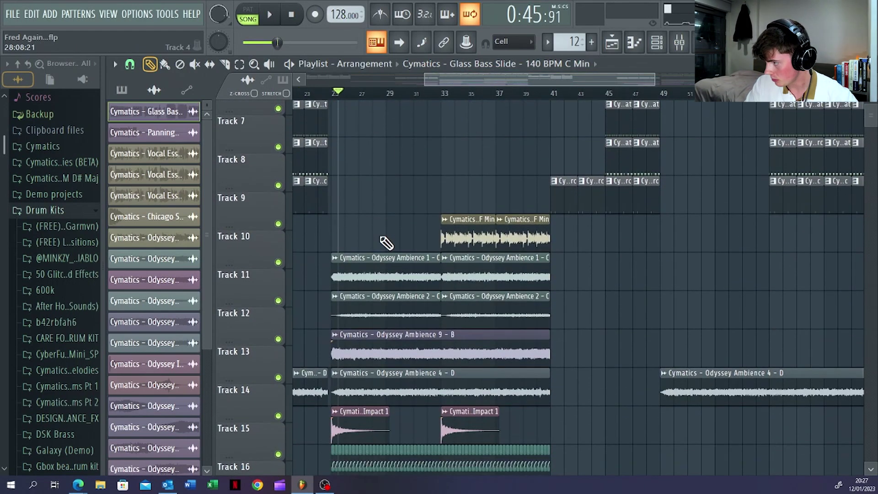
scroll(387, 242, "up", 7)
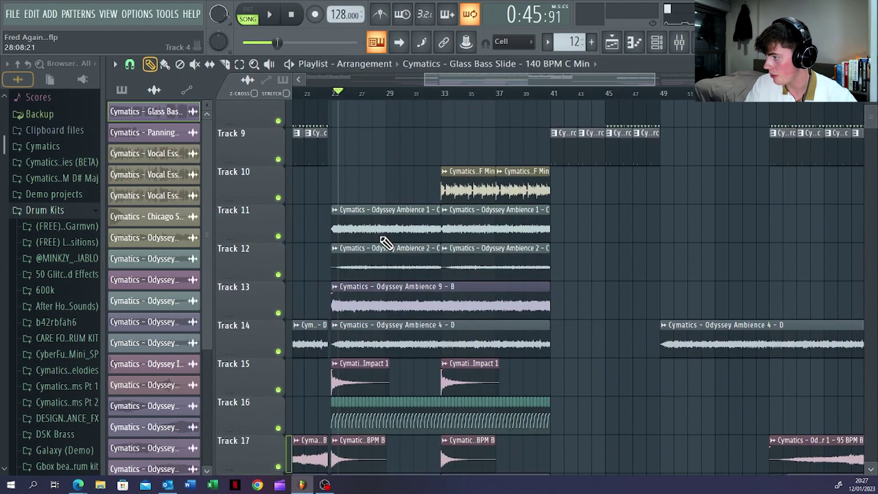
scroll(428, 371, "down", 2)
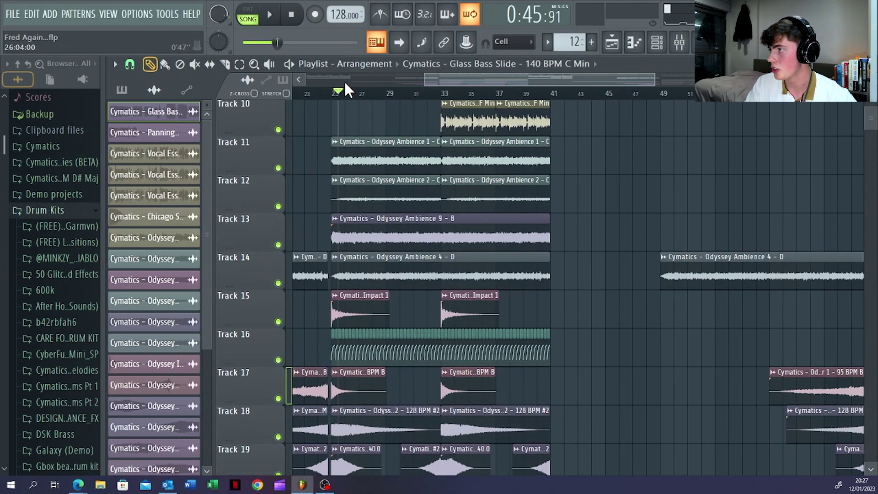
scroll(288, 144, "up", 9)
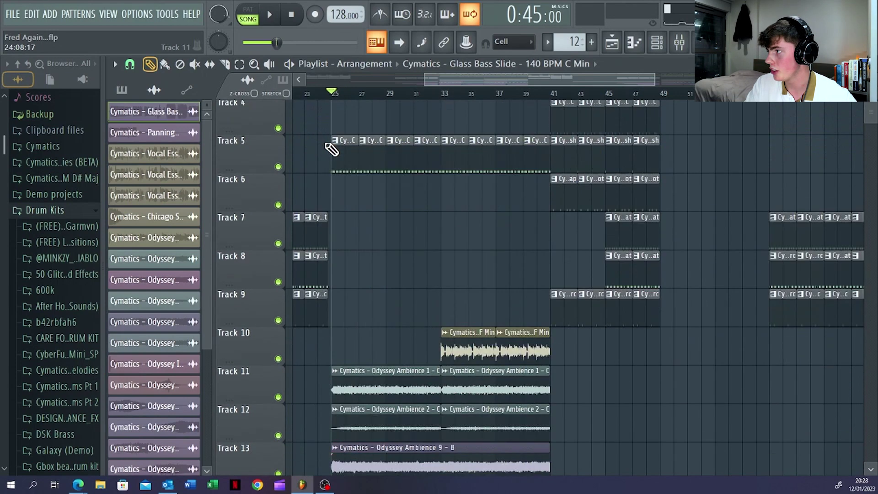
- Mute Tracks 1, 2, 3 and 5, and play the song without them before pausing
left_click(278, 132)
left_click(278, 170)
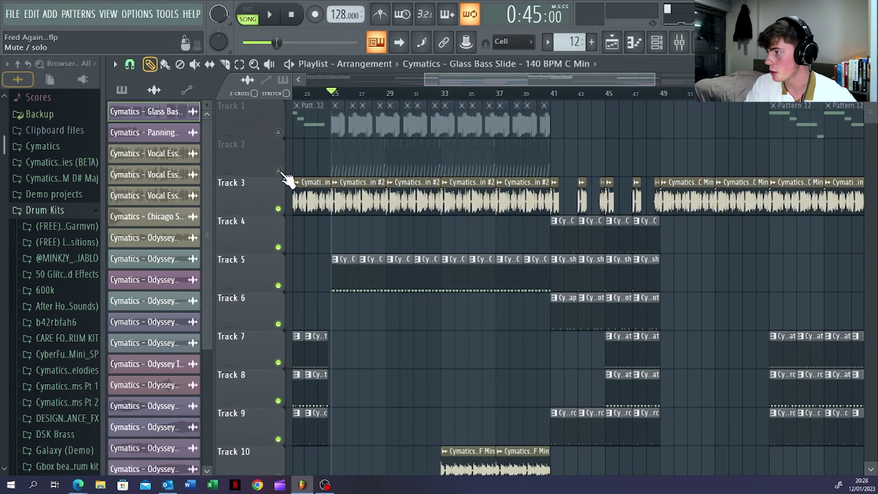
left_click(278, 209)
left_click(278, 286)
left_click(270, 14)
scroll(417, 248, "down", 1)
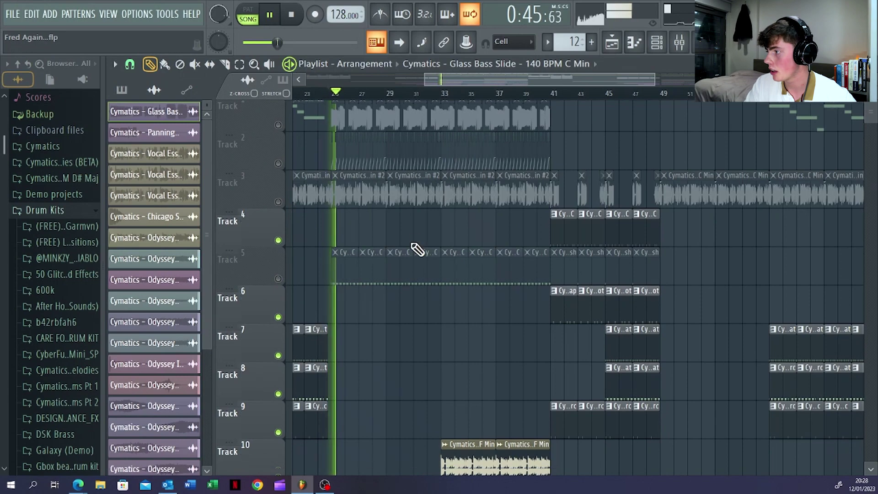
scroll(417, 248, "down", 6)
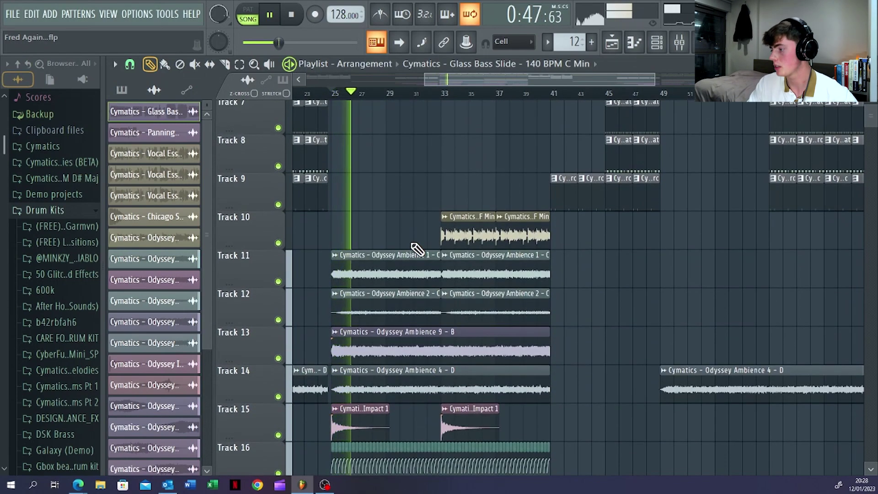
scroll(369, 311, "down", 3)
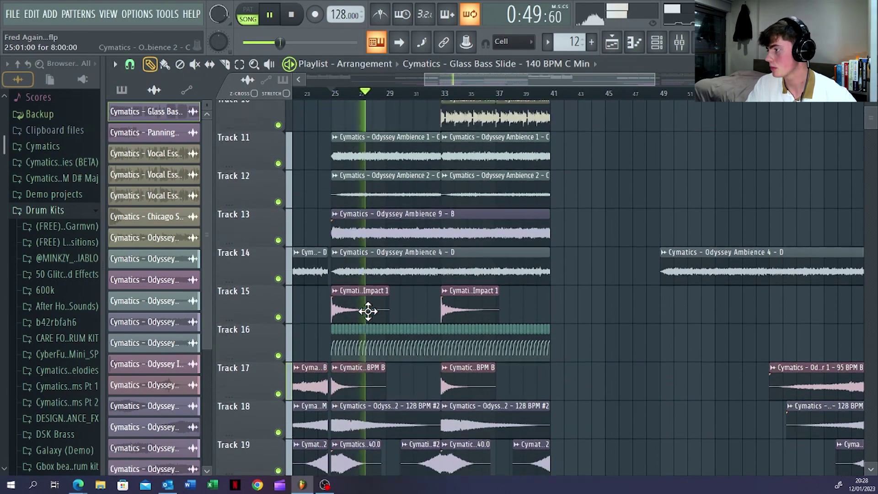
scroll(368, 311, "up", 1)
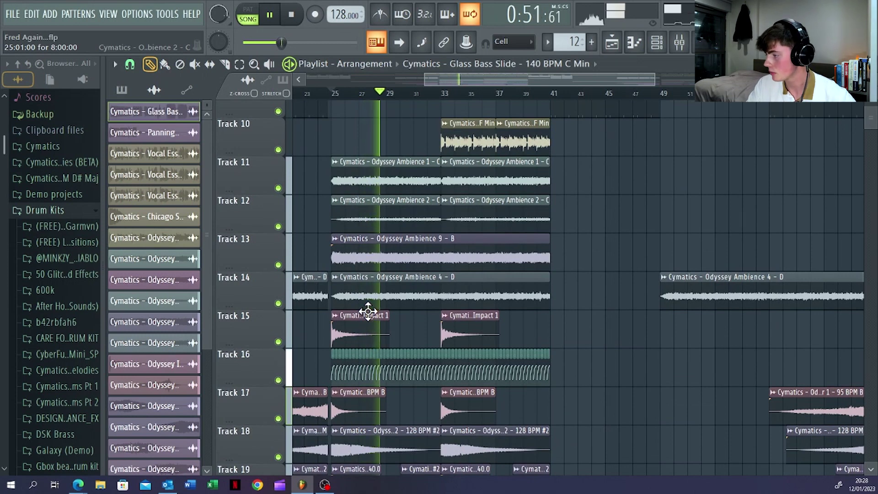
left_click(276, 19)
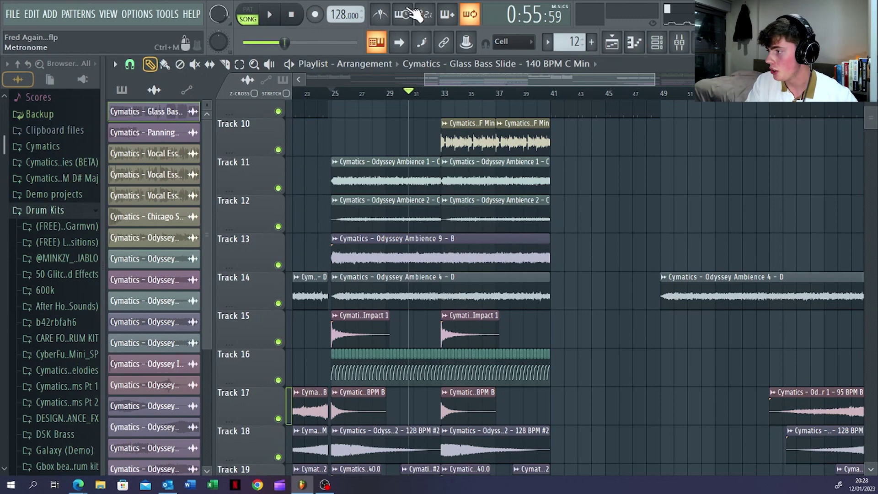
- Play and pause the song twice more, stopping at about 0:52 near bar 29
scroll(376, 304, "down", 2)
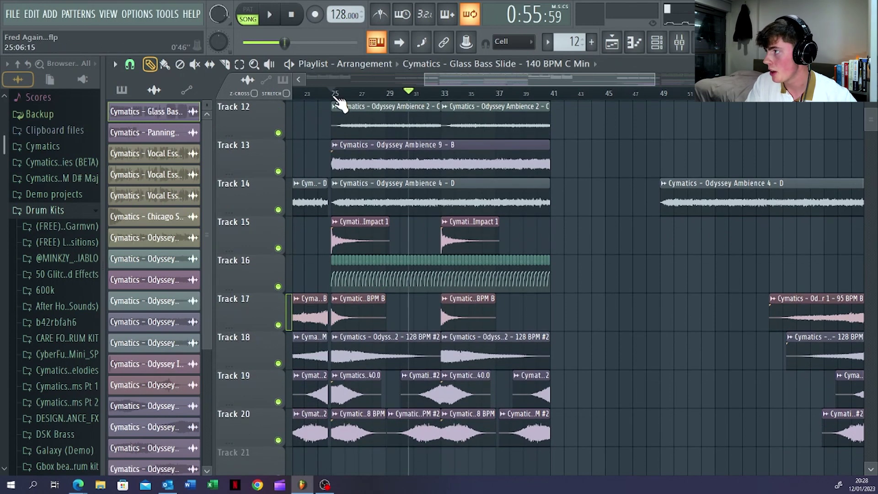
left_click(274, 16)
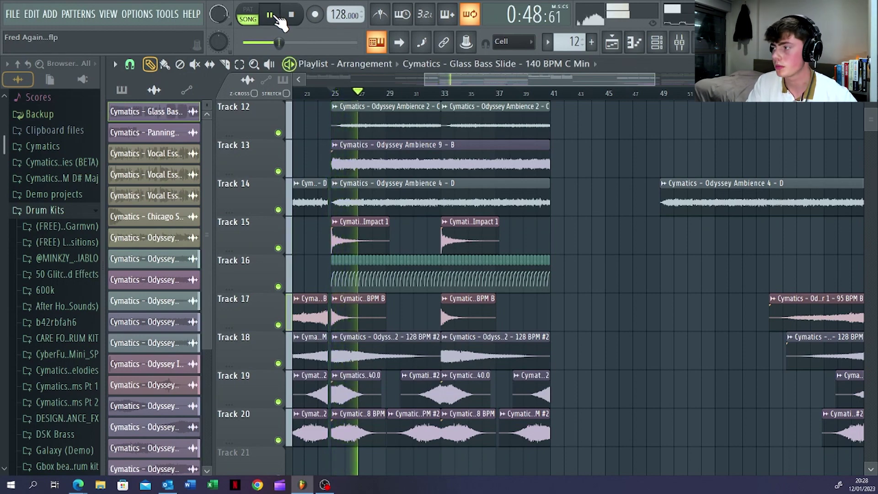
left_click(277, 18)
scroll(339, 172, "up", 5)
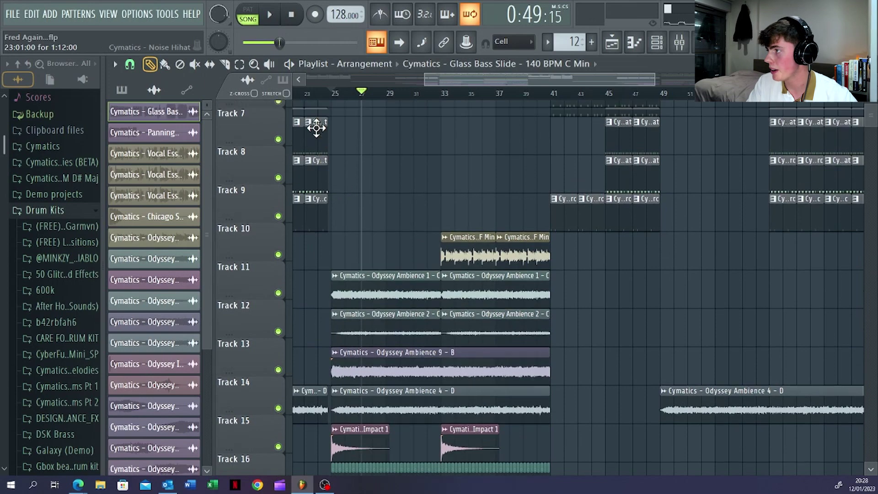
scroll(316, 128, "up", 3)
left_click(270, 17)
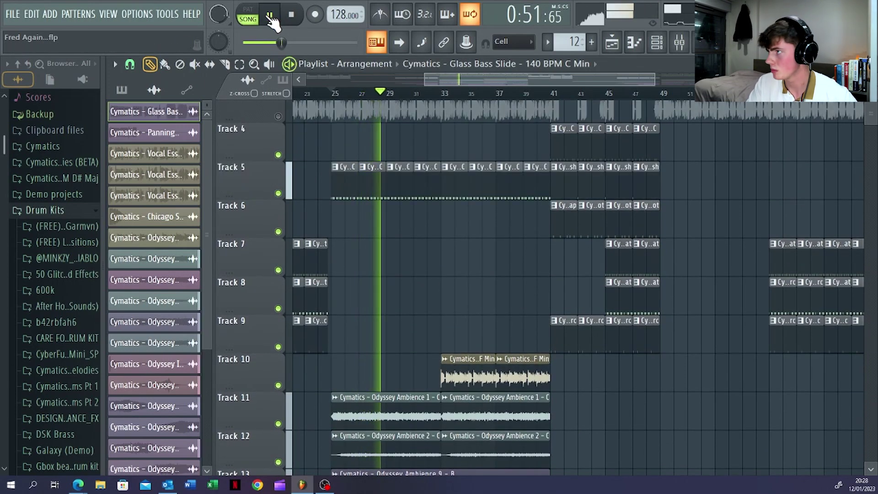
left_click(270, 17)
scroll(366, 196, "up", 3)
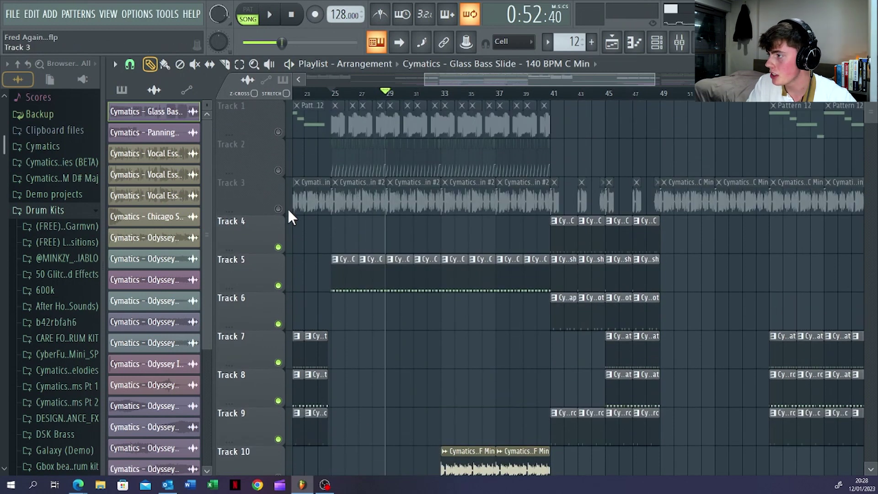
- Unmute Tracks 3, 2 and 1, then open and audition the Vocoder Loop 6 clip settings
left_click(277, 209)
left_click(277, 171)
left_click(278, 131)
double_click(343, 204)
left_click(395, 438)
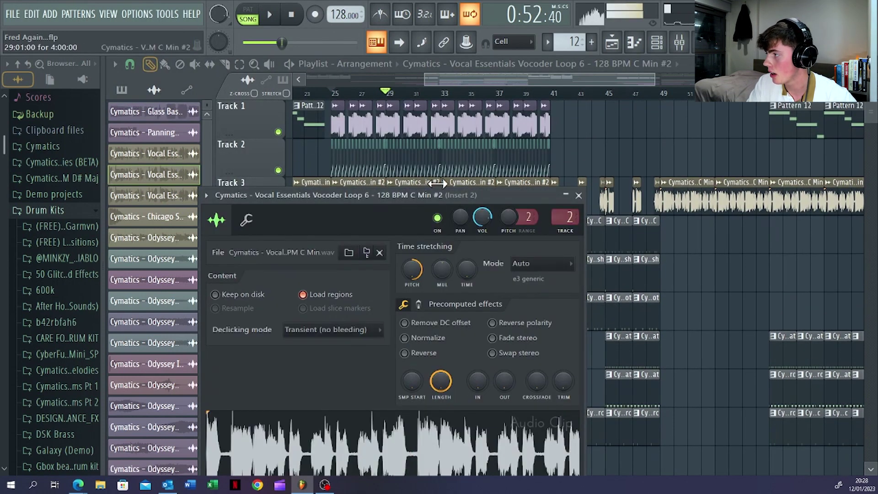
left_click_drag(431, 182, 425, 147)
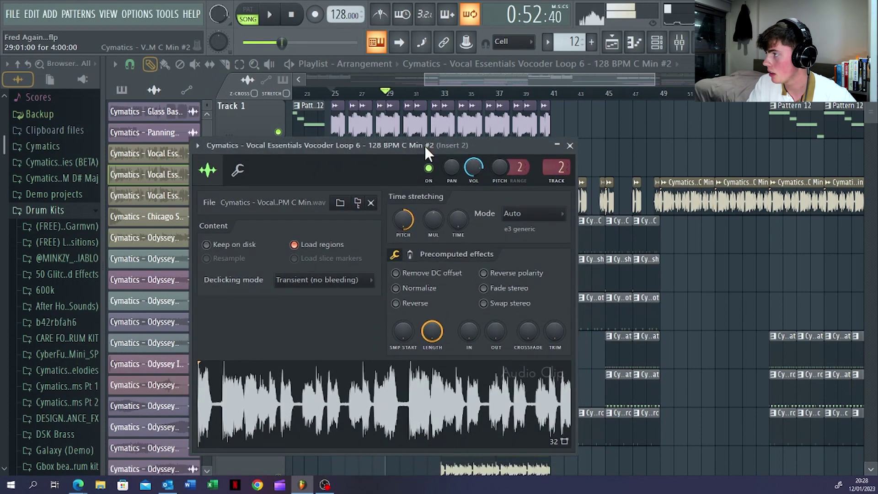
- Close the vocoder settings, move the song position to bar 33, and inspect the Track 10 clip
left_click(570, 146)
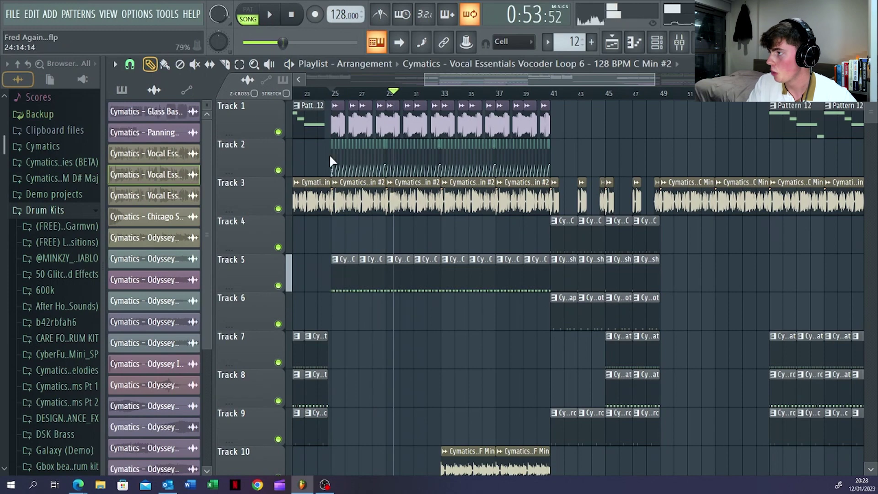
scroll(334, 163, "up", 5)
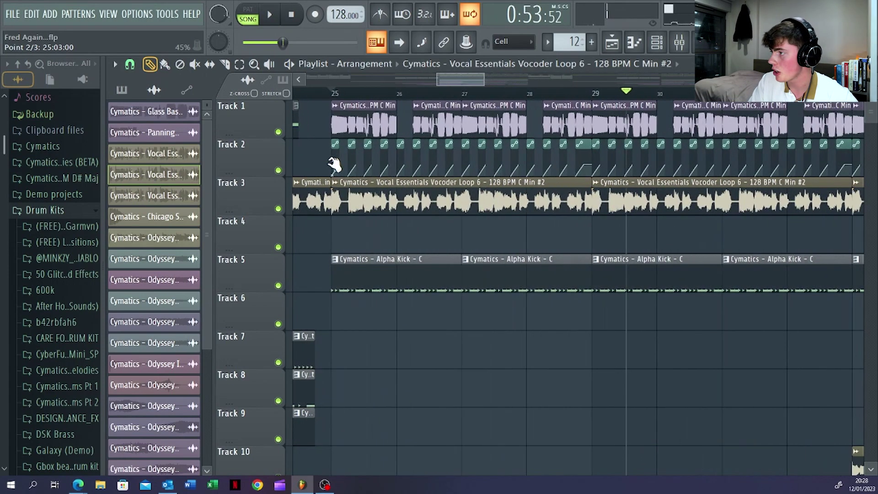
scroll(371, 206, "down", 5)
scroll(434, 320, "down", 5)
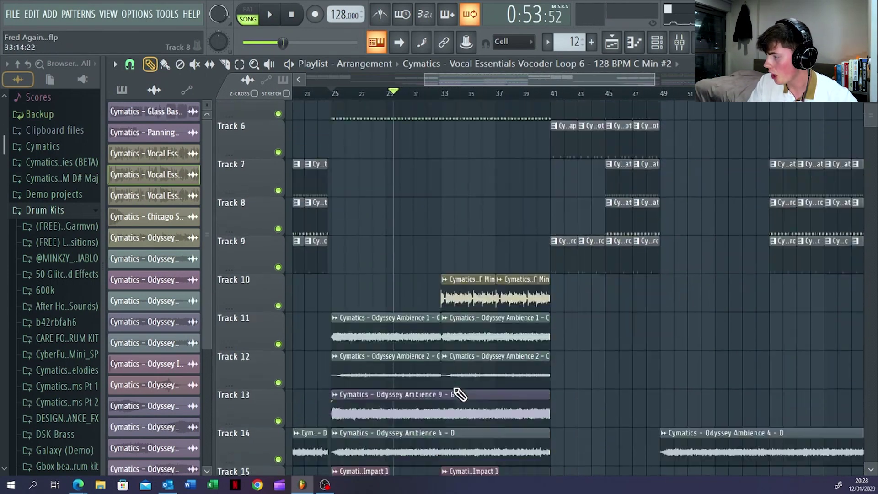
left_click(446, 97)
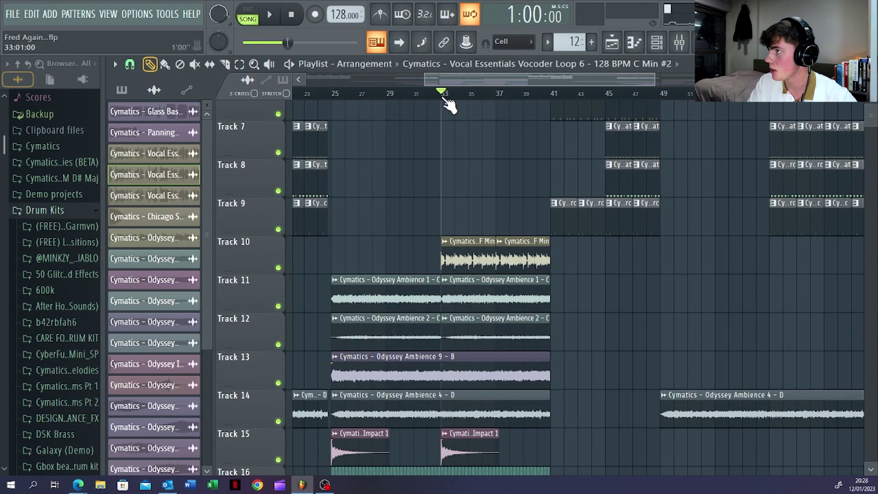
double_click(471, 253)
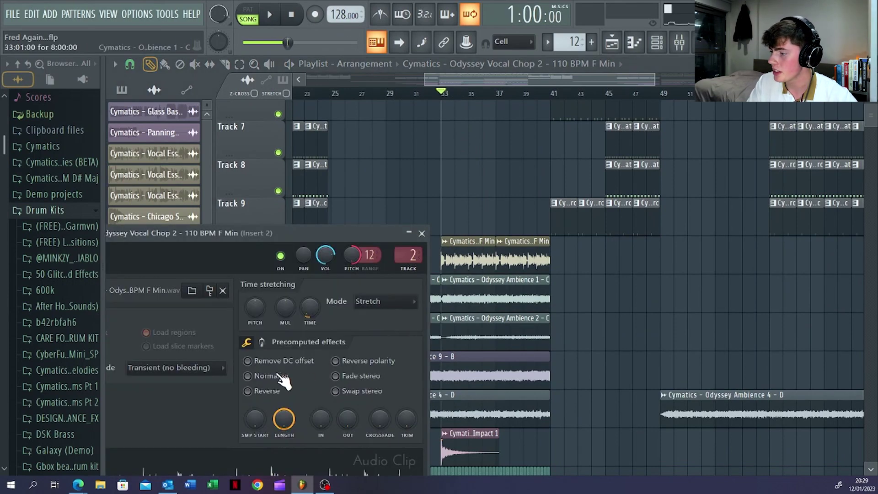
key("Escape")
- Play from bar 33, return to bar 33, and review the Odyssey Vocal Chop 2 clip settings
key("space")
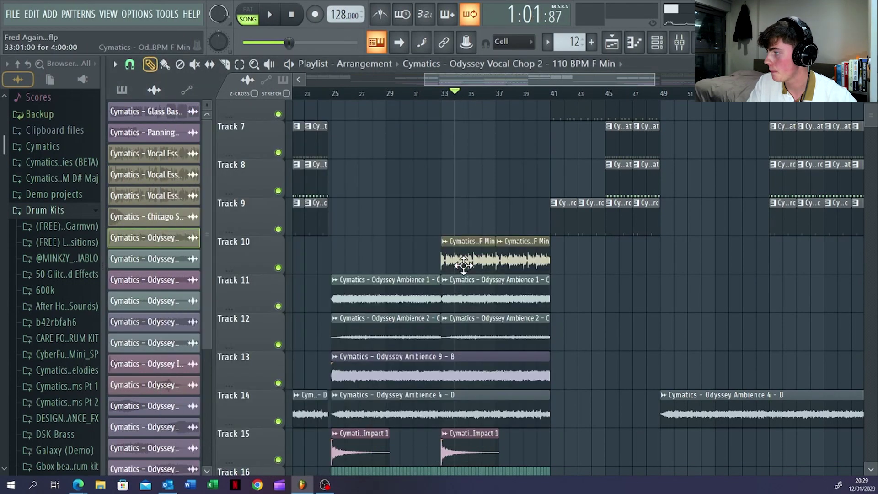
scroll(475, 175, "up", 3)
left_click(422, 96)
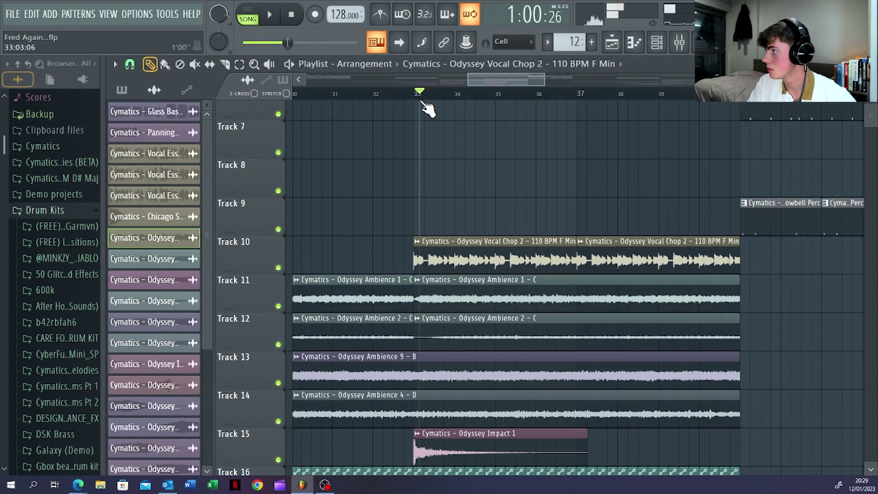
double_click(456, 254)
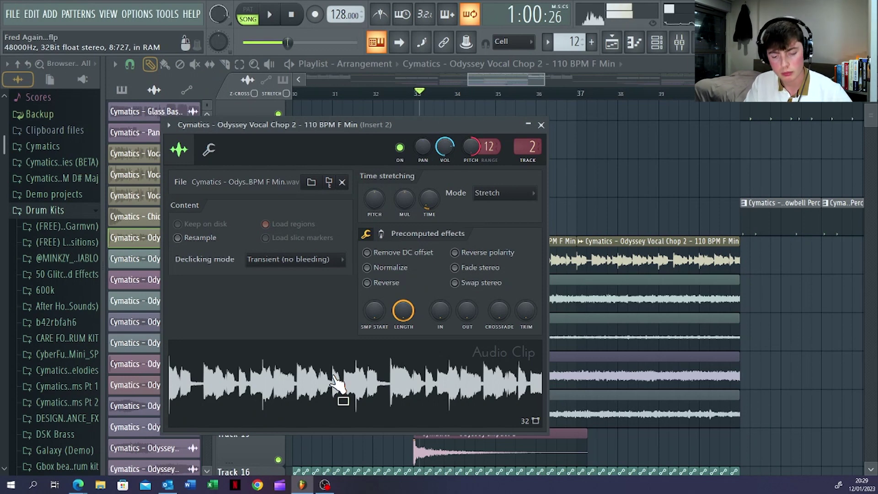
left_click(542, 124)
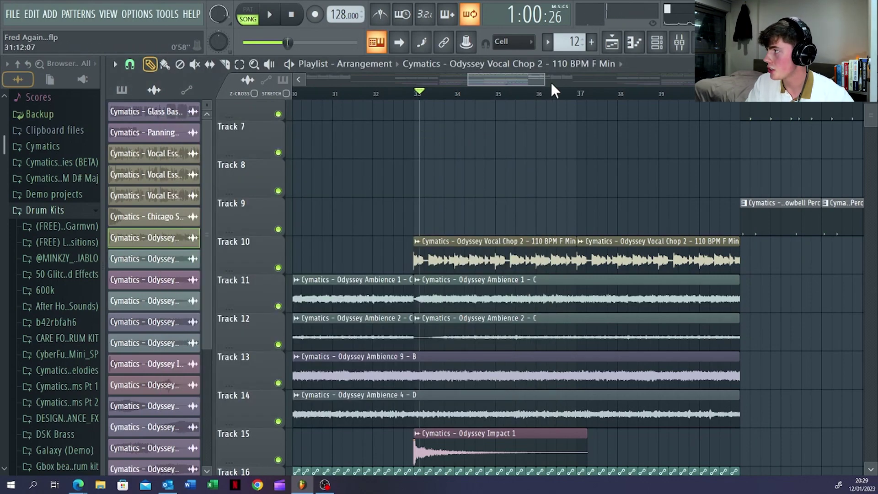
scroll(514, 92, "down", 4)
- Start playback, zoom the playlist to bars 17–39, then pause
scroll(432, 134, "up", 3)
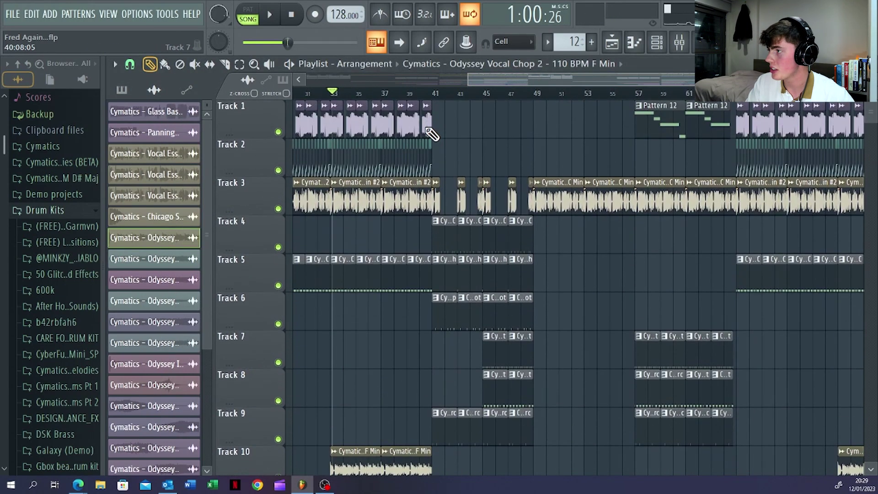
left_click(271, 15)
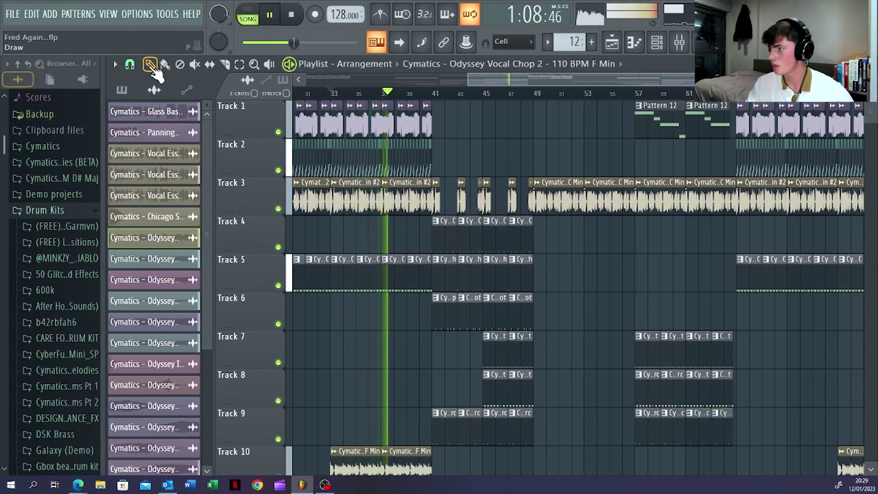
left_click_drag(520, 81, 440, 83)
left_click_drag(636, 78, 577, 79)
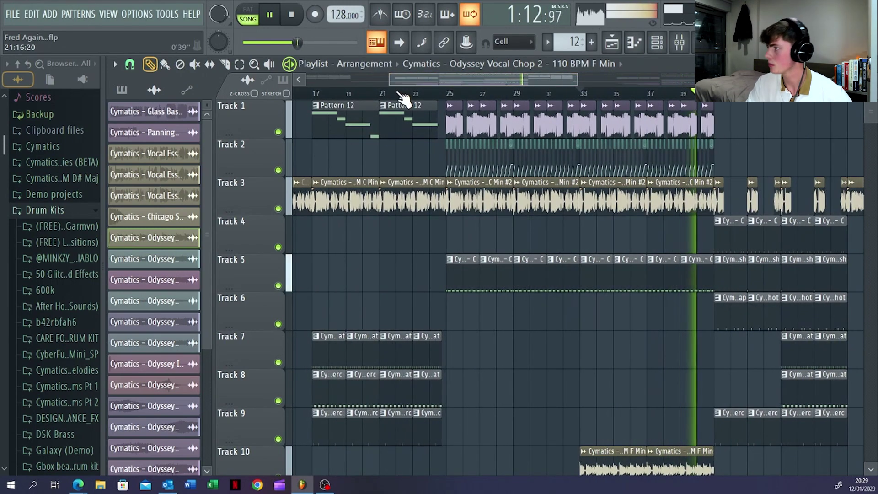
left_click(270, 15)
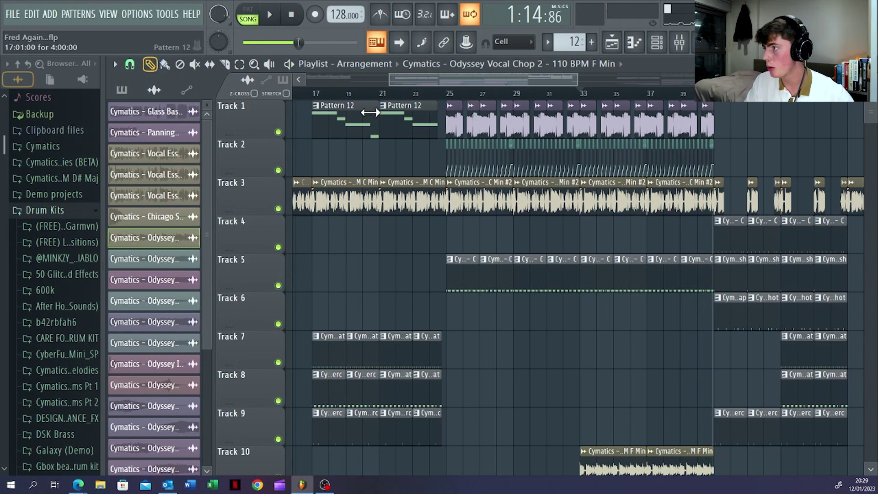
- Play the arrangement from bar 17 through the build, stopping at 0:56:04
left_click(313, 94)
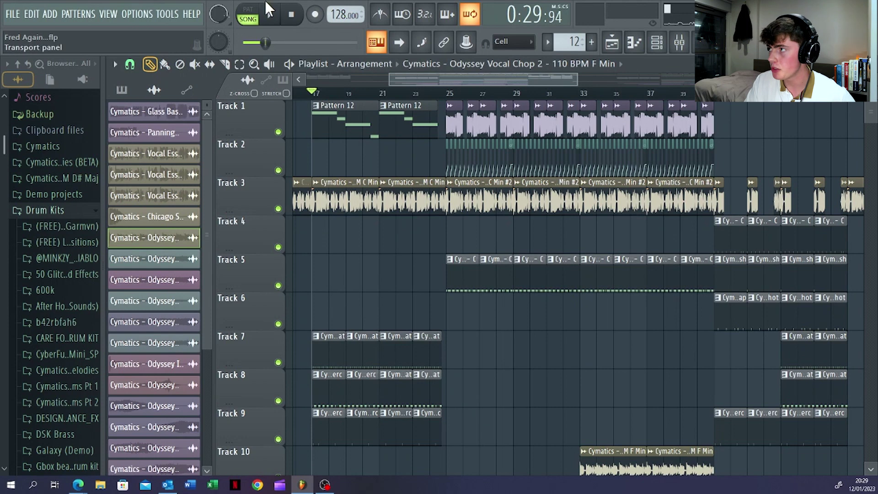
left_click(274, 18)
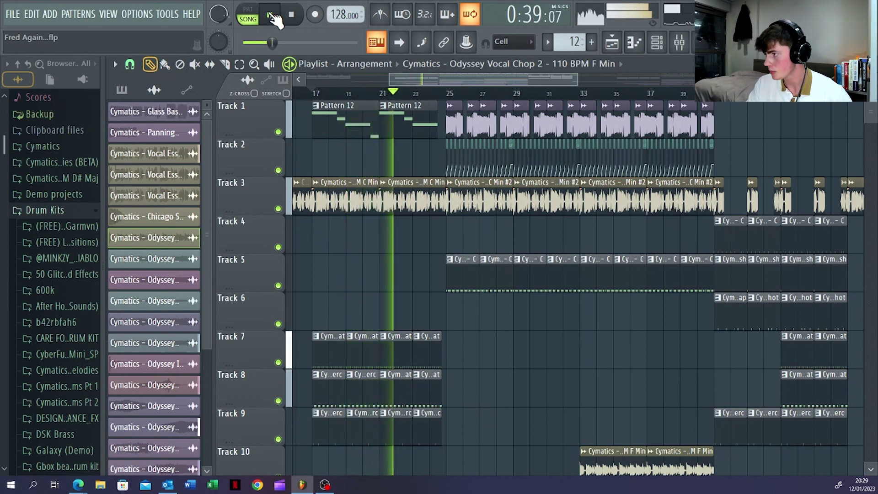
left_click_drag(490, 77, 499, 77)
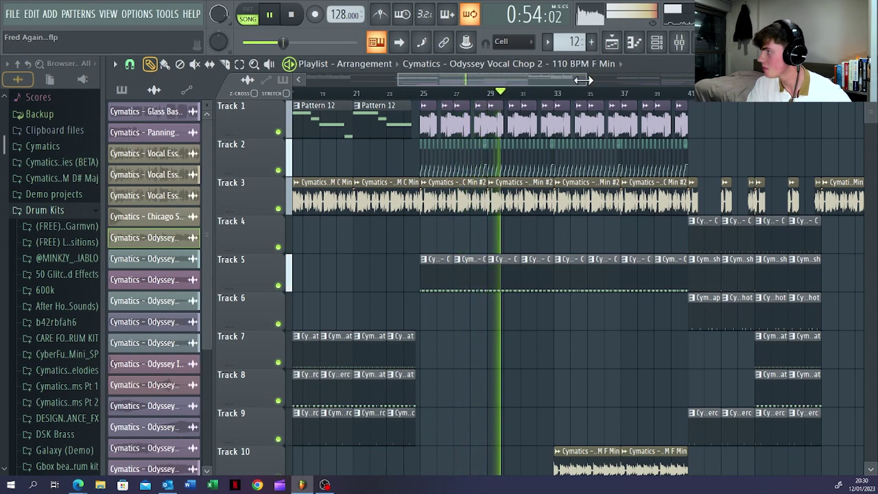
left_click_drag(625, 79, 626, 79)
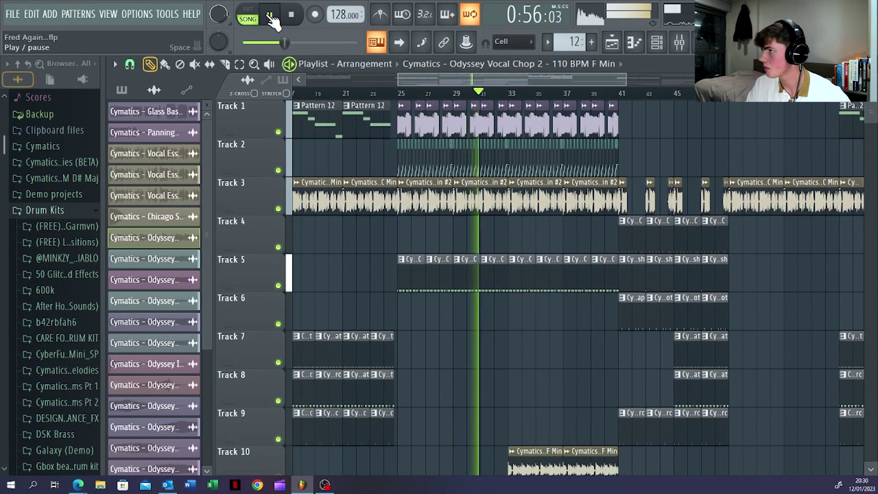
key("space")
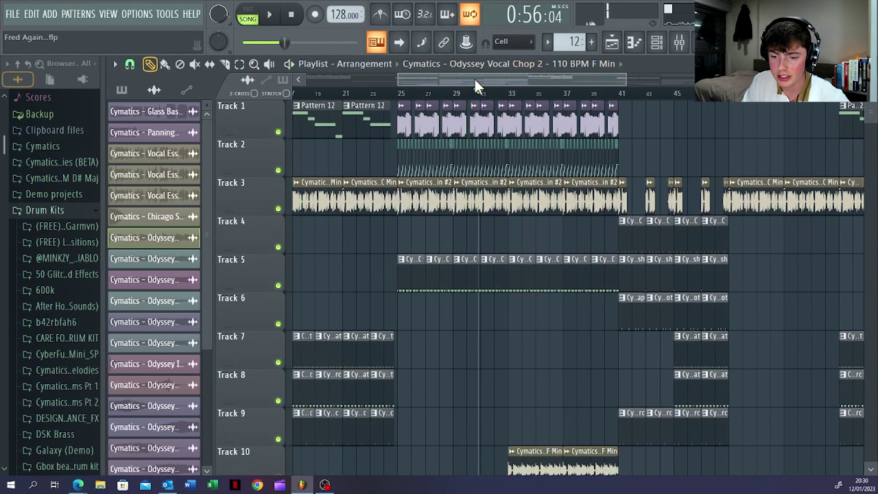
- Zoom the playlist out and play the song from bar 39
scroll(608, 108, "down", 3)
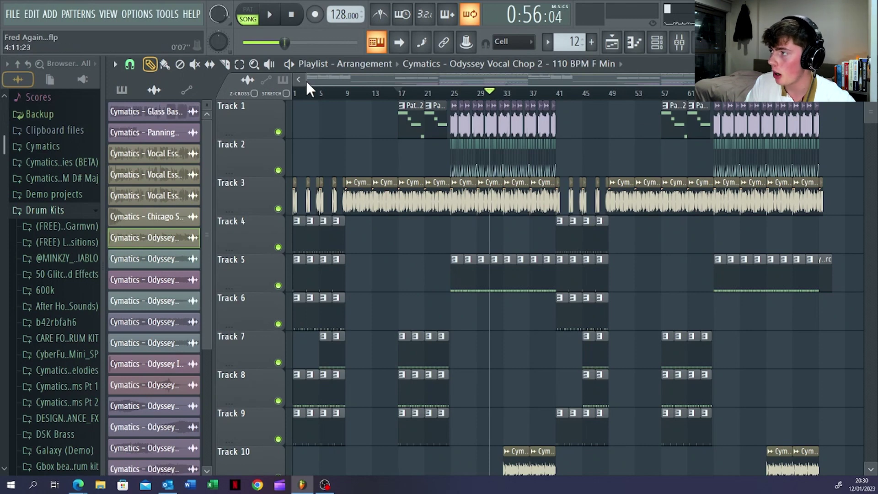
left_click(338, 97)
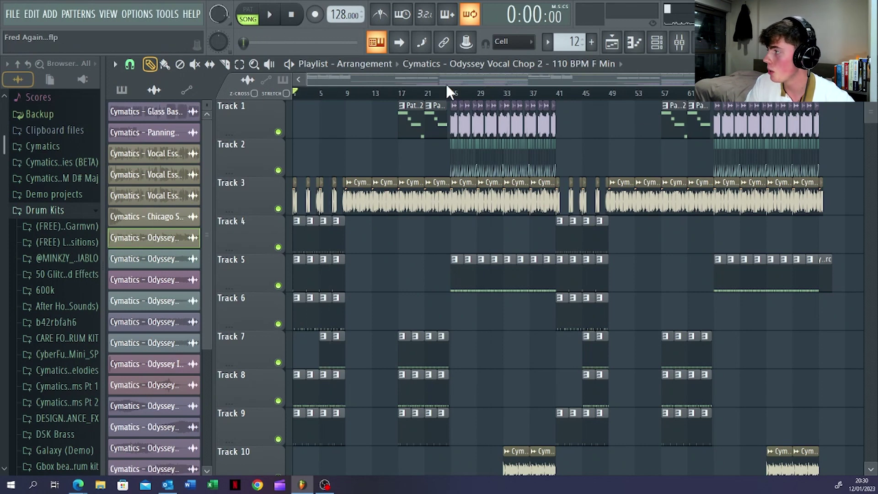
left_click(551, 97)
scroll(577, 87, "right", 2)
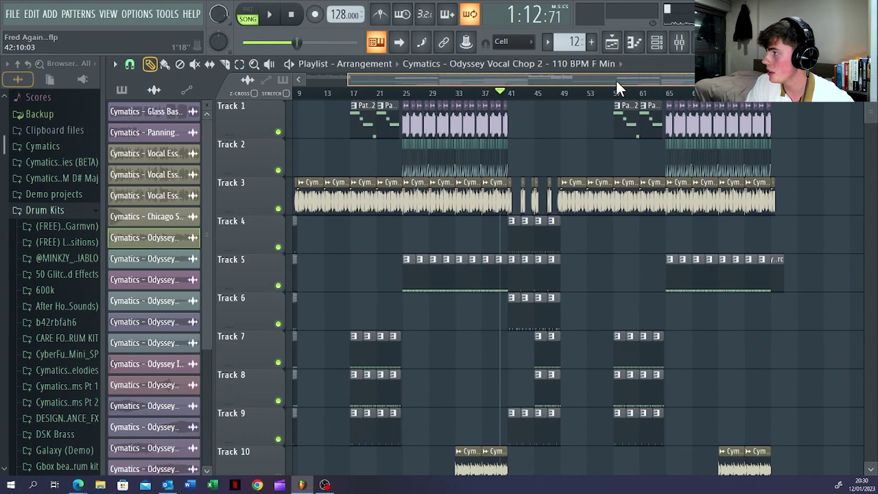
left_click(272, 17)
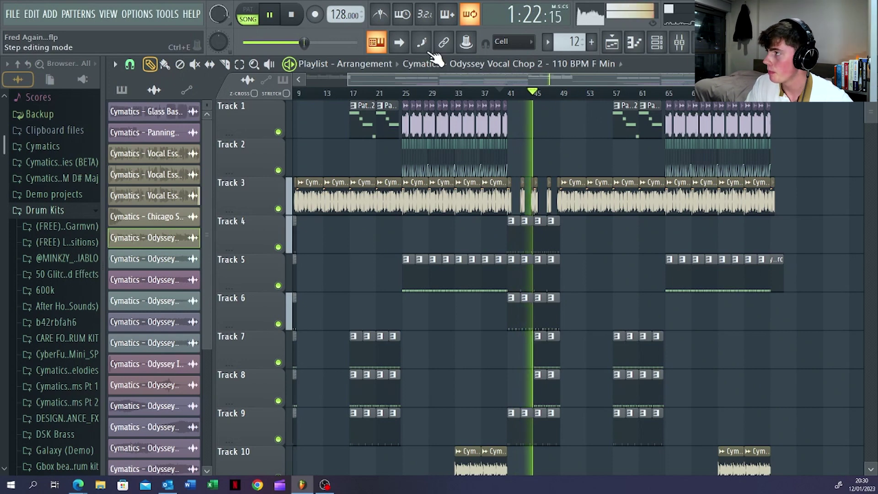
- Skip ahead to bars 57 and 65 and keep playing the later sections
left_click(277, 18)
scroll(506, 82, "right", 2)
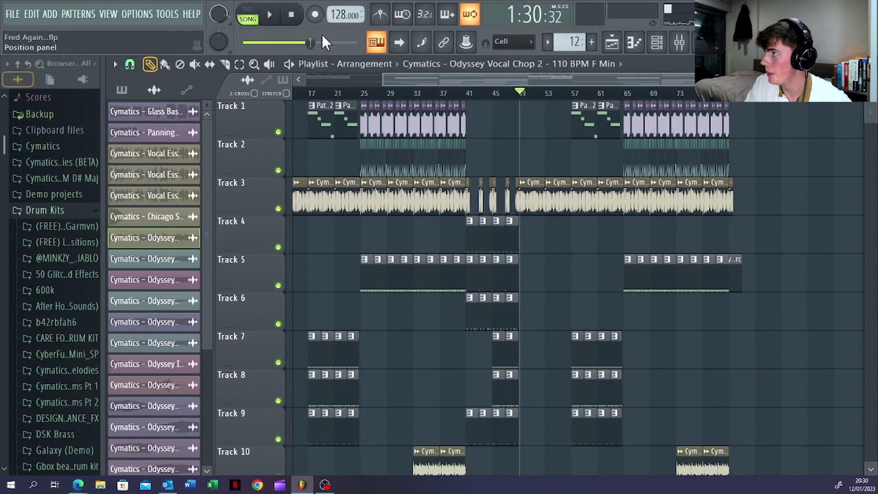
key("space")
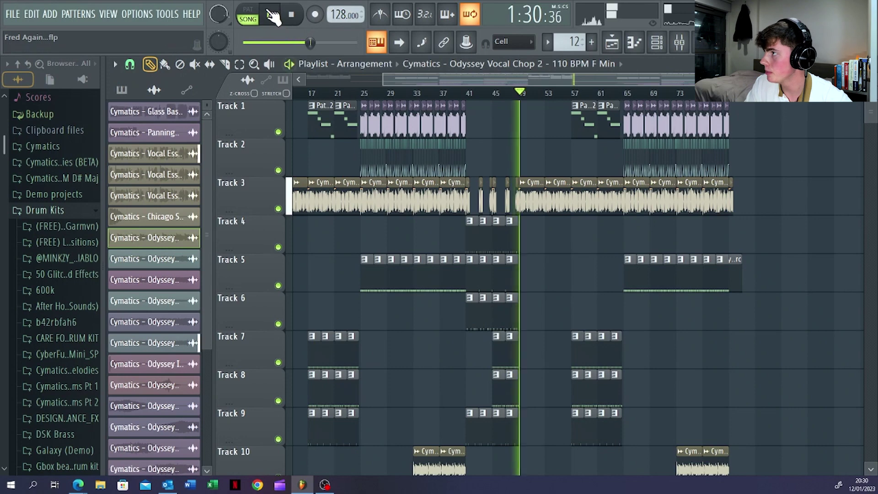
left_click(575, 94)
scroll(680, 84, "right", 4)
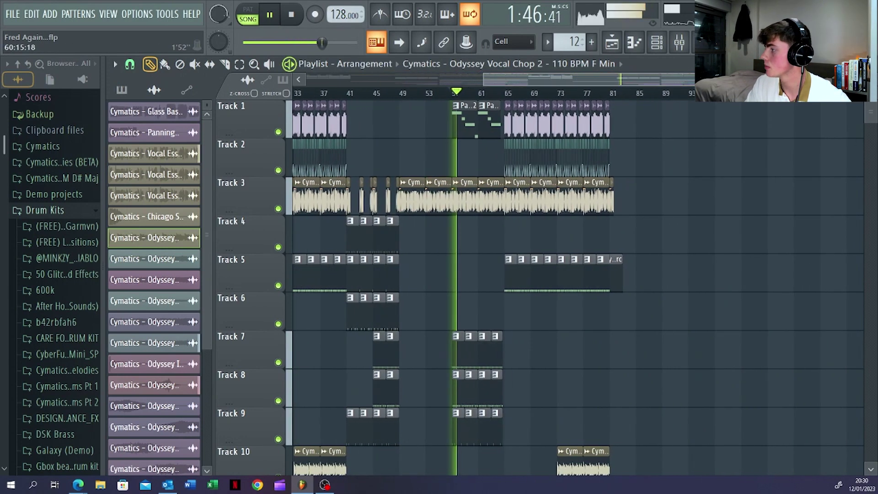
key("space")
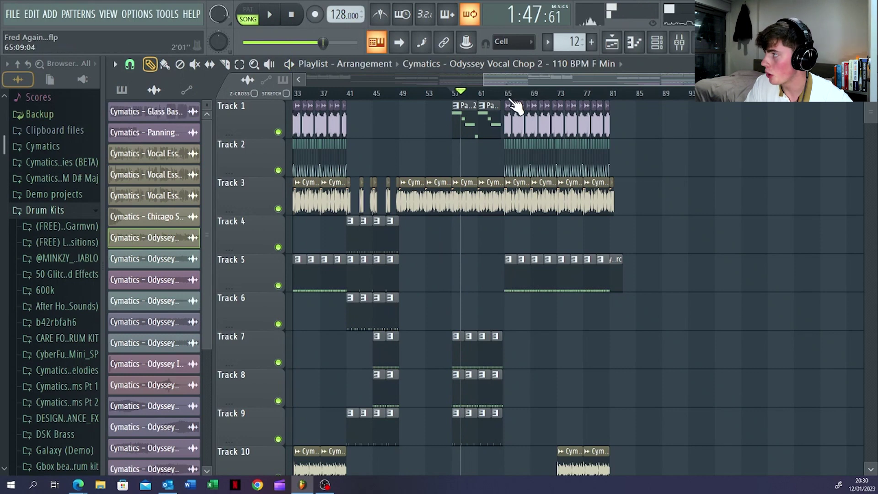
left_click(272, 17)
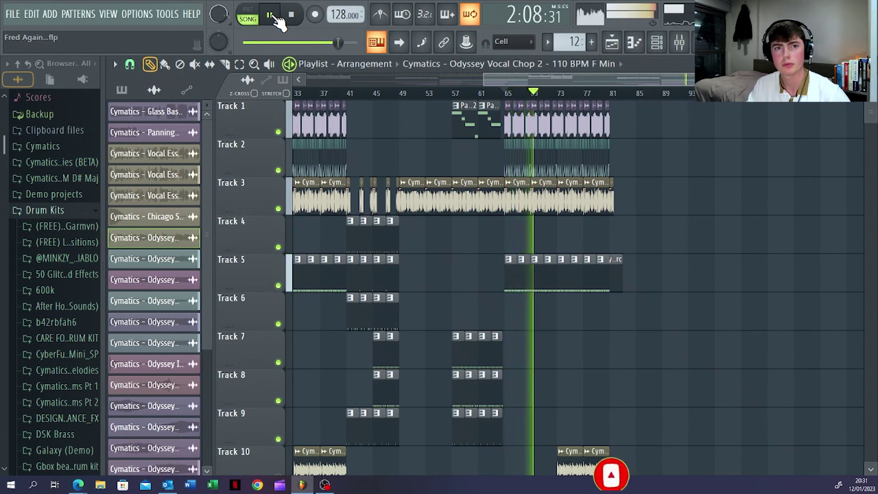
- Pause at 2:09:97 and scroll through Tracks 1–19, reviewing each layer while the song replays
left_click(271, 15)
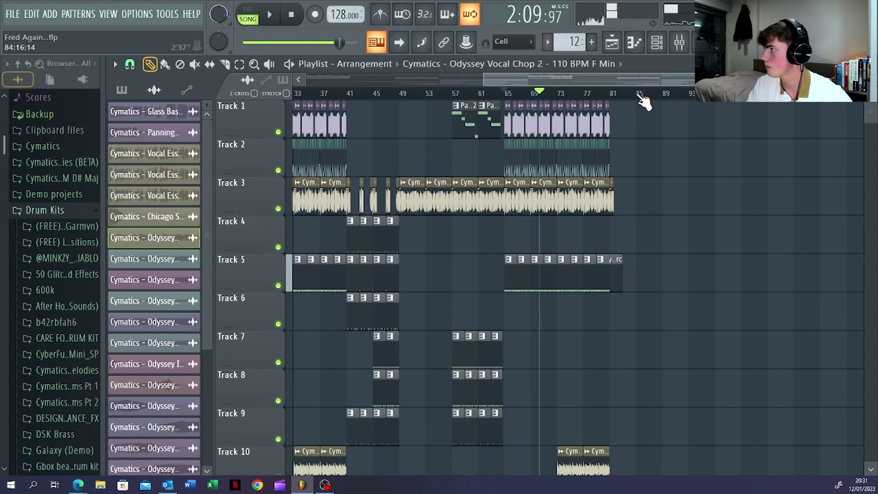
left_click_drag(659, 81, 615, 81)
scroll(462, 270, "down", 5)
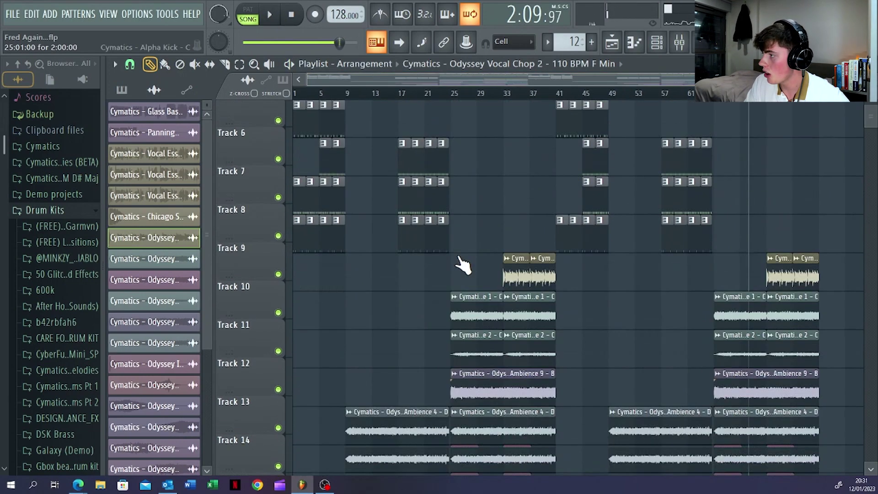
scroll(462, 265, "down", 1)
scroll(463, 264, "up", 3)
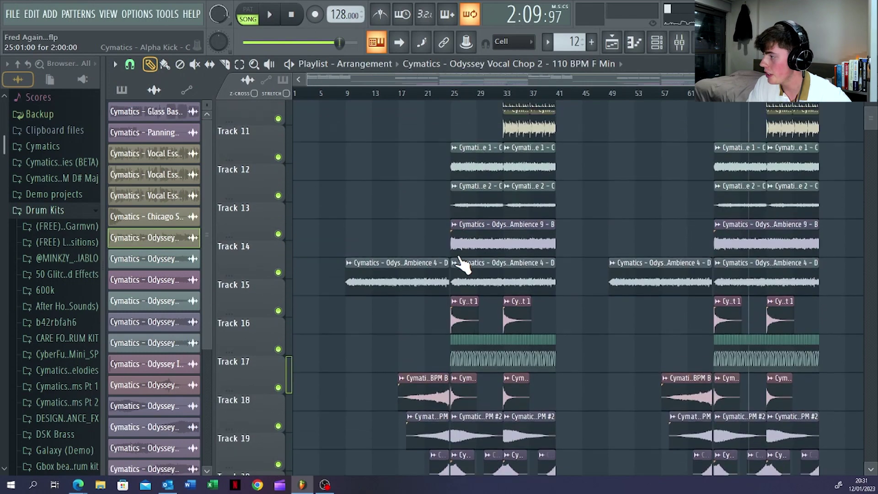
scroll(463, 265, "up", 3)
scroll(457, 264, "down", 6)
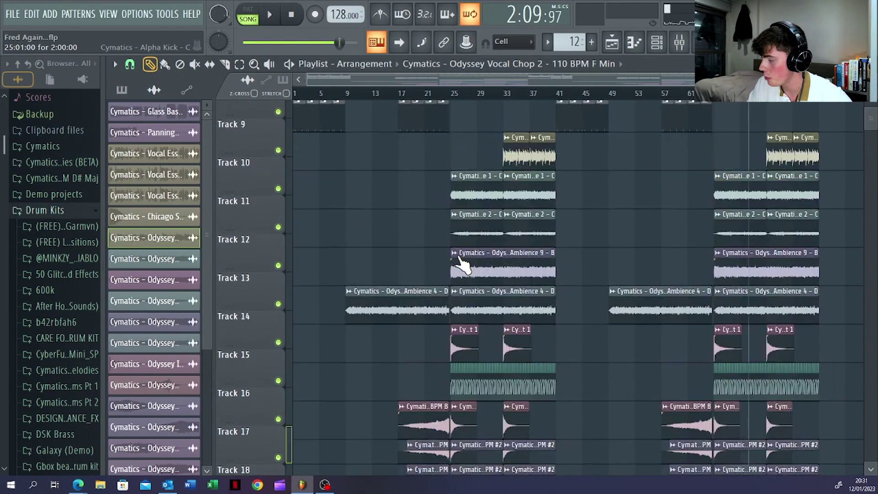
scroll(463, 306, "up", 3)
scroll(447, 264, "up", 5)
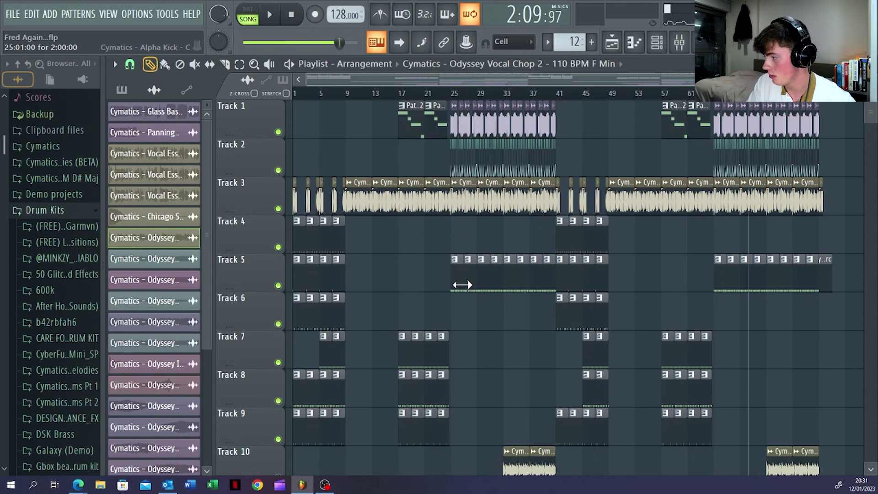
scroll(464, 282, "down", 3)
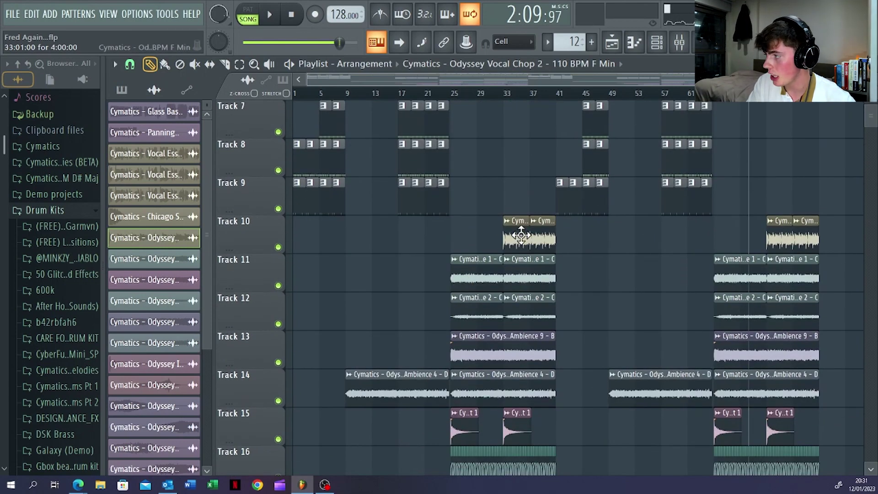
scroll(505, 304, "down", 2)
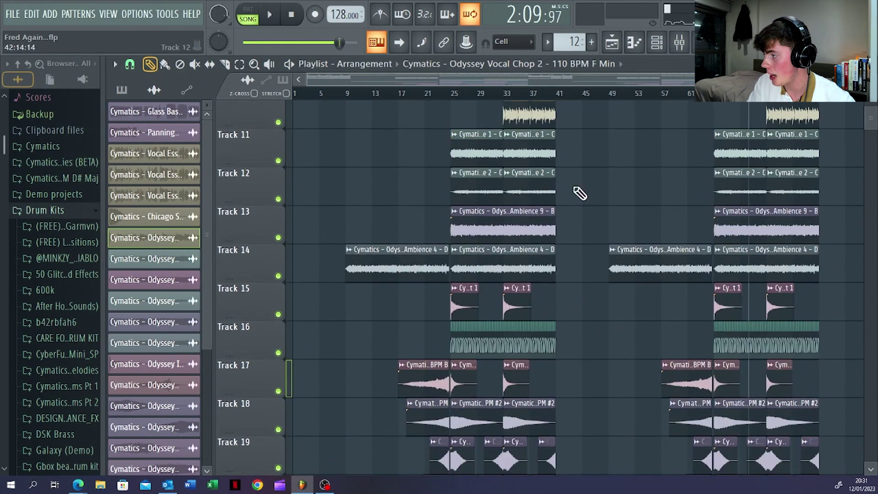
scroll(483, 214, "up", 5)
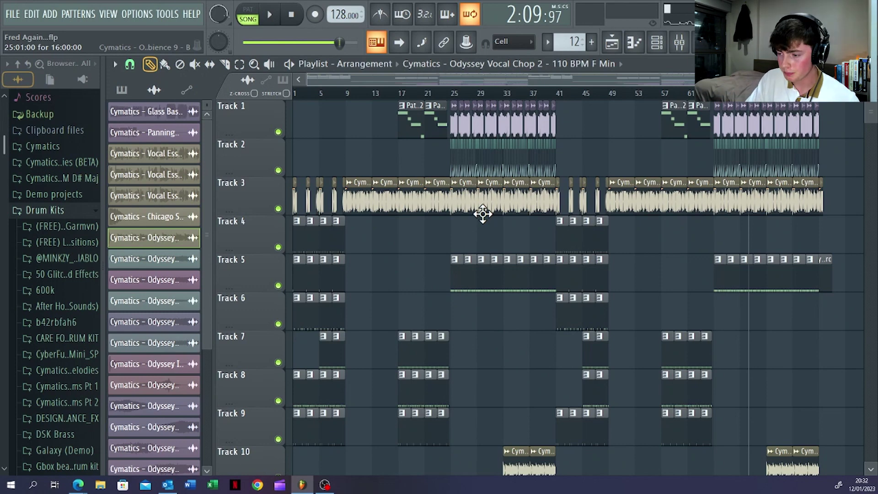
scroll(742, 109, "down", 2)
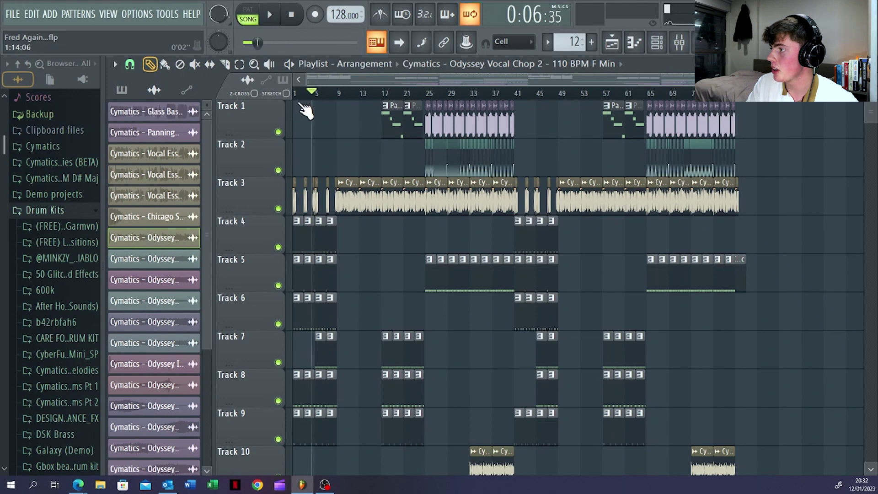
- Preview the outro by jumping the song position to bars 61, 80 and 78
left_click(626, 93)
left_click(737, 94)
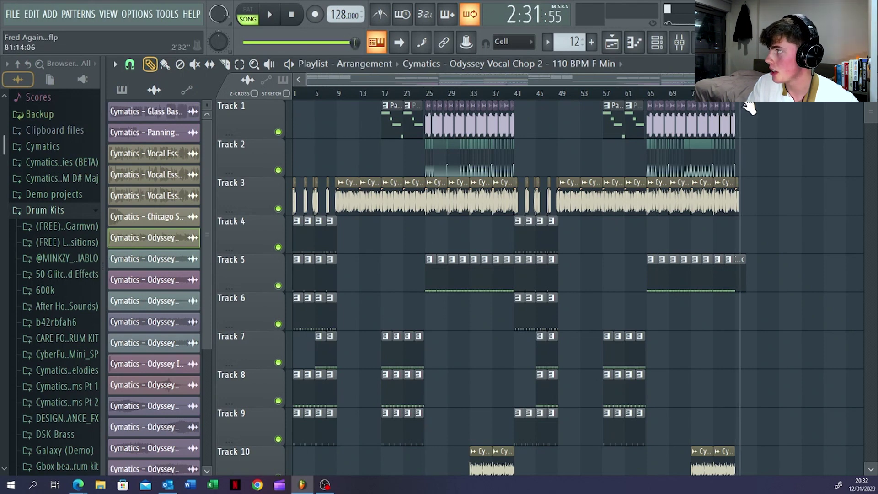
left_click(723, 95)
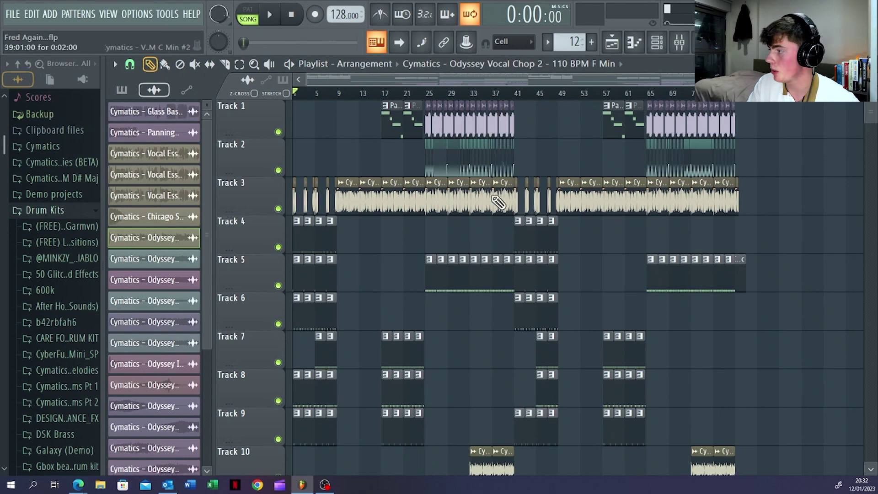
scroll(500, 320, "down", 7)
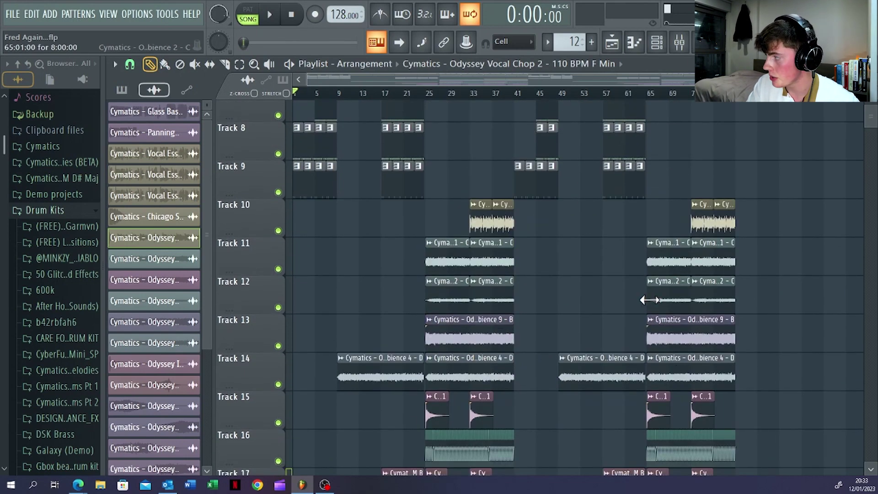